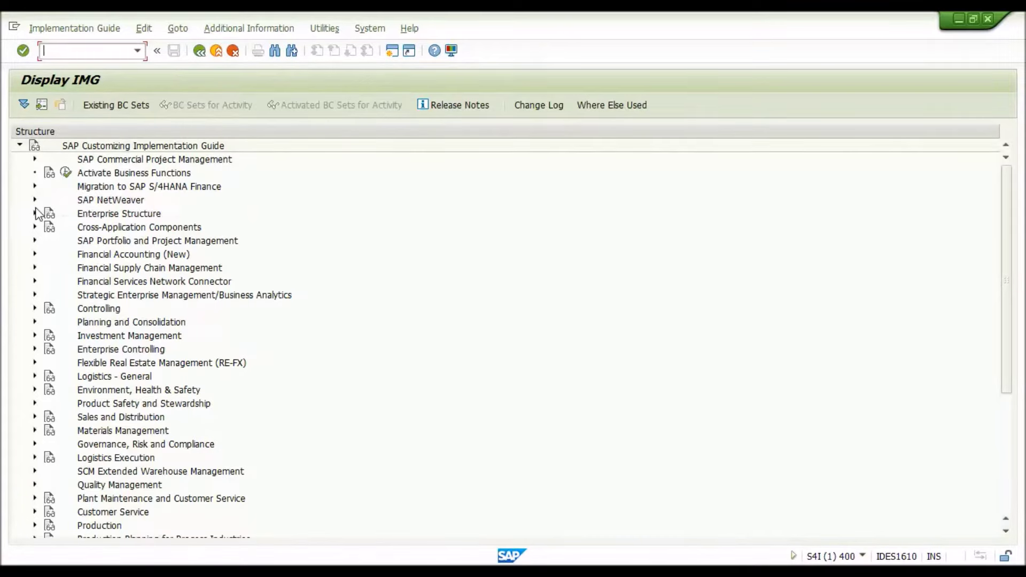
Open the Define Semantic Objects for Navigation activity under SAP NetWeaver, UI Technologies, SAP Fiori, Configuring Launchpad Content, Adding Apps to SAP Fiori Launchpad.
{"action": "left_click", "coordinate": [34, 200]}
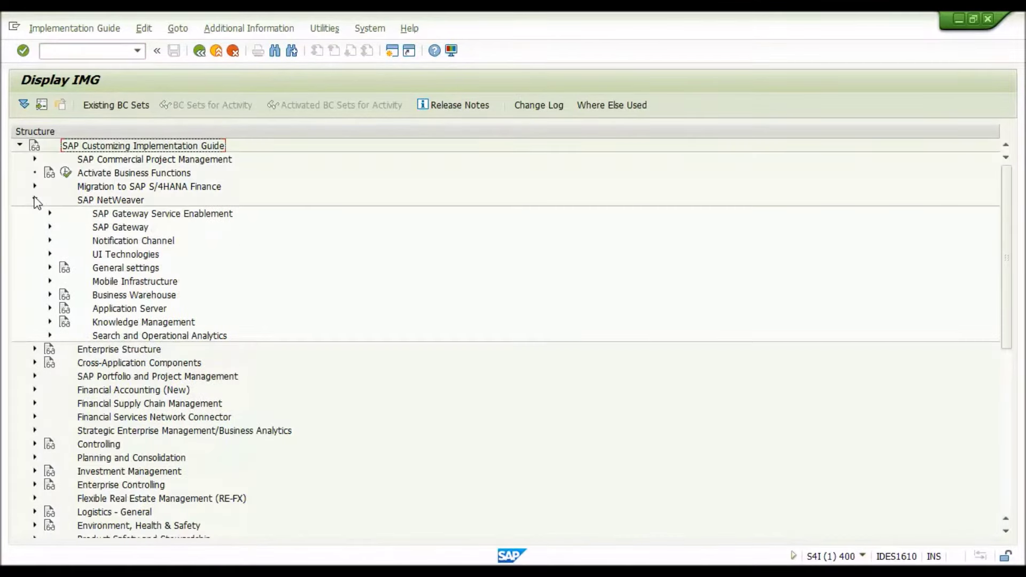
{"action": "left_click", "coordinate": [50, 254]}
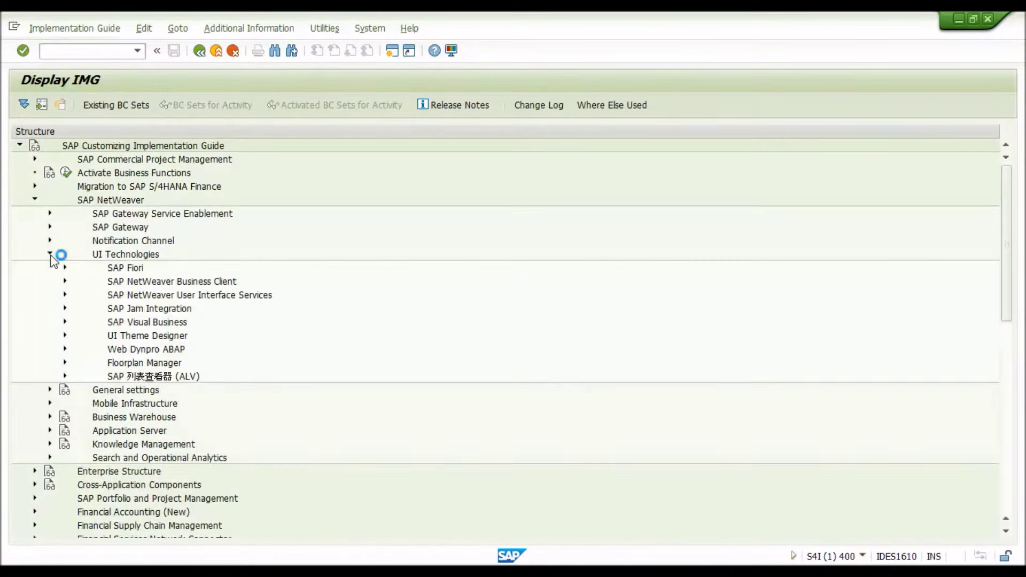
{"action": "left_click", "coordinate": [66, 267]}
{"action": "left_click", "coordinate": [80, 335]}
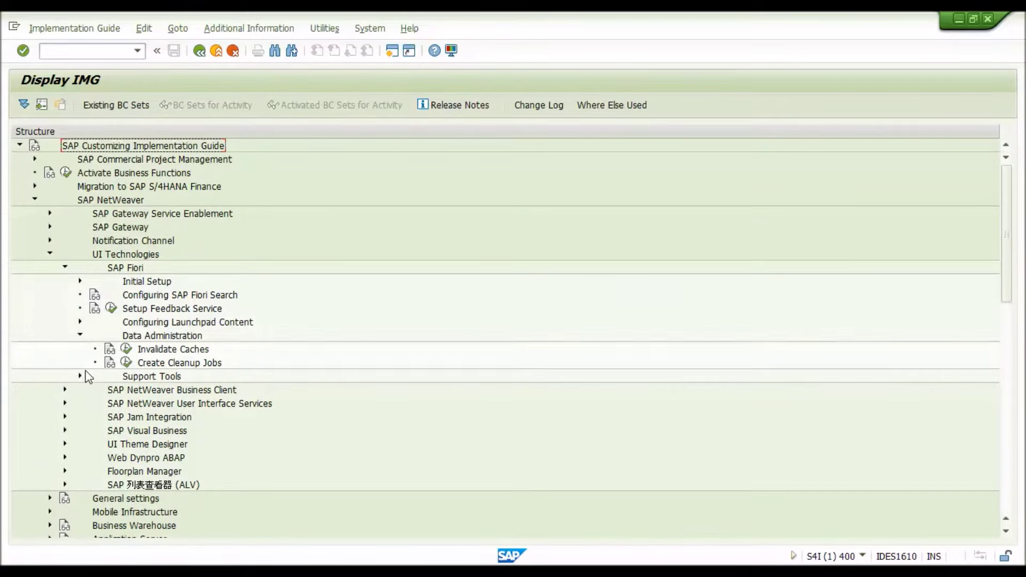
{"action": "left_click", "coordinate": [78, 336]}
{"action": "left_click", "coordinate": [80, 323]}
{"action": "left_click", "coordinate": [95, 335]}
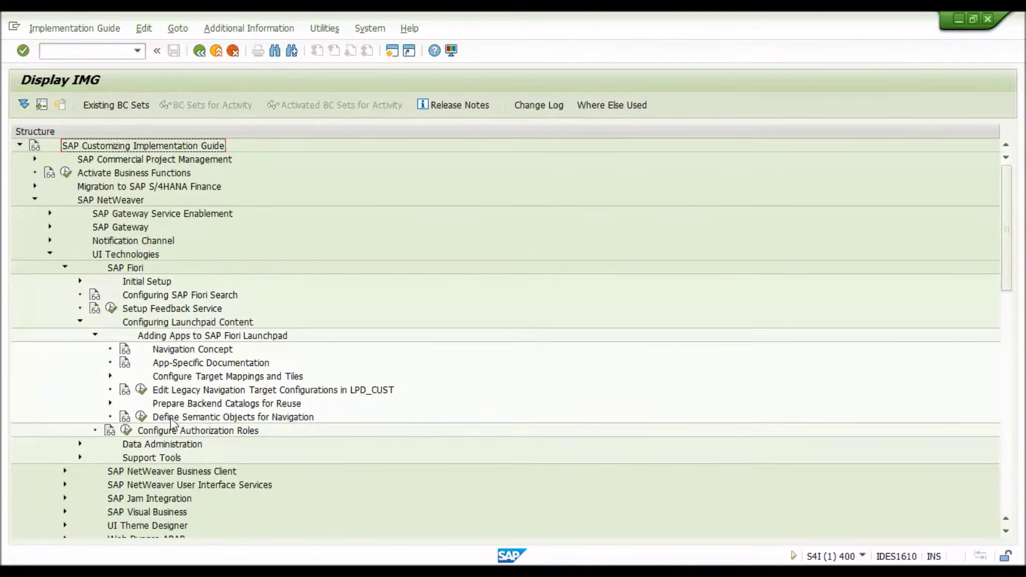
{"action": "left_click", "coordinate": [140, 416]}
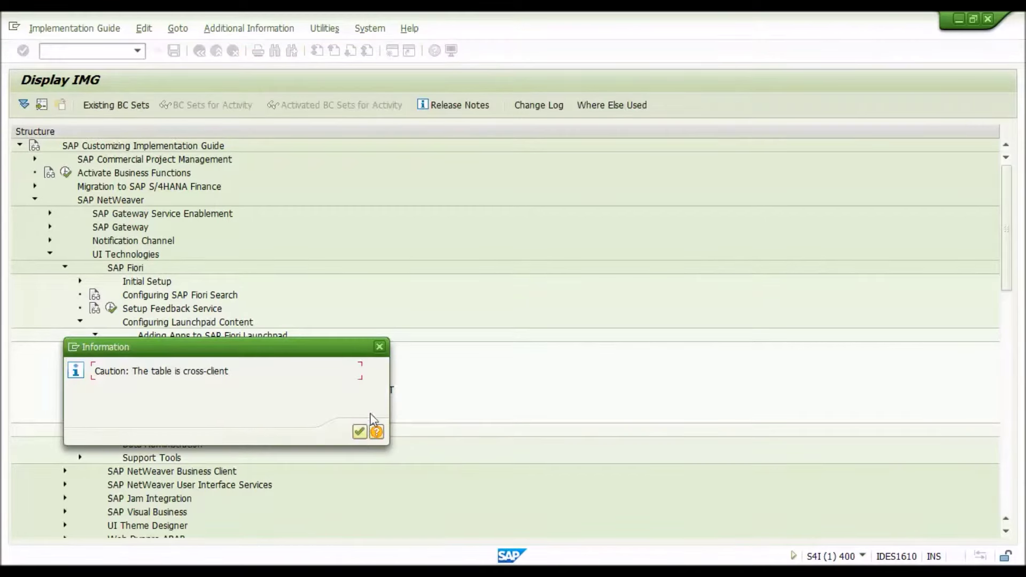
{"action": "left_click", "coordinate": [360, 430]}
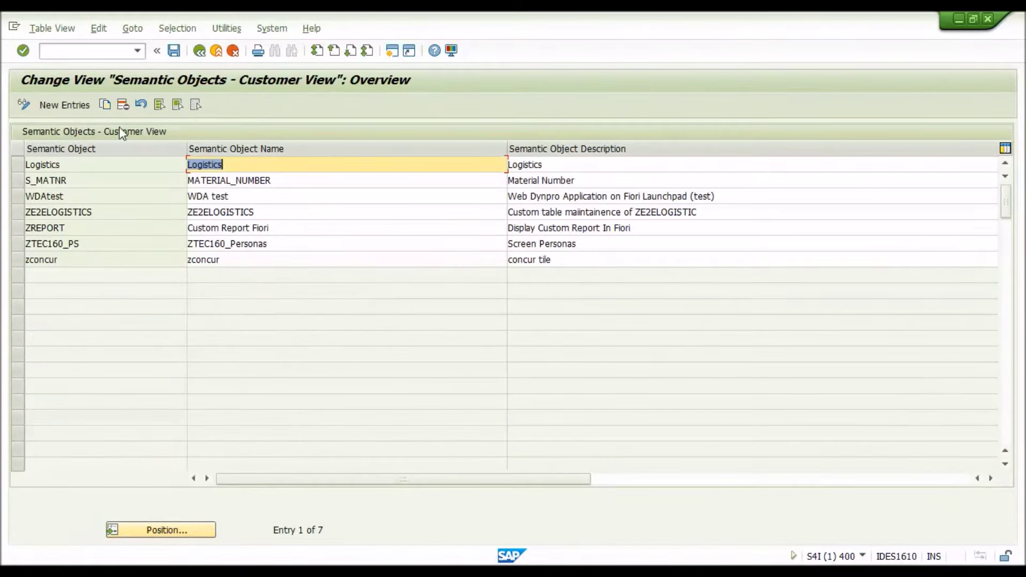
Add a new semantic object entry ZDOREPORT with the name "Report Delivery Order".
{"action": "left_click", "coordinate": [65, 104]}
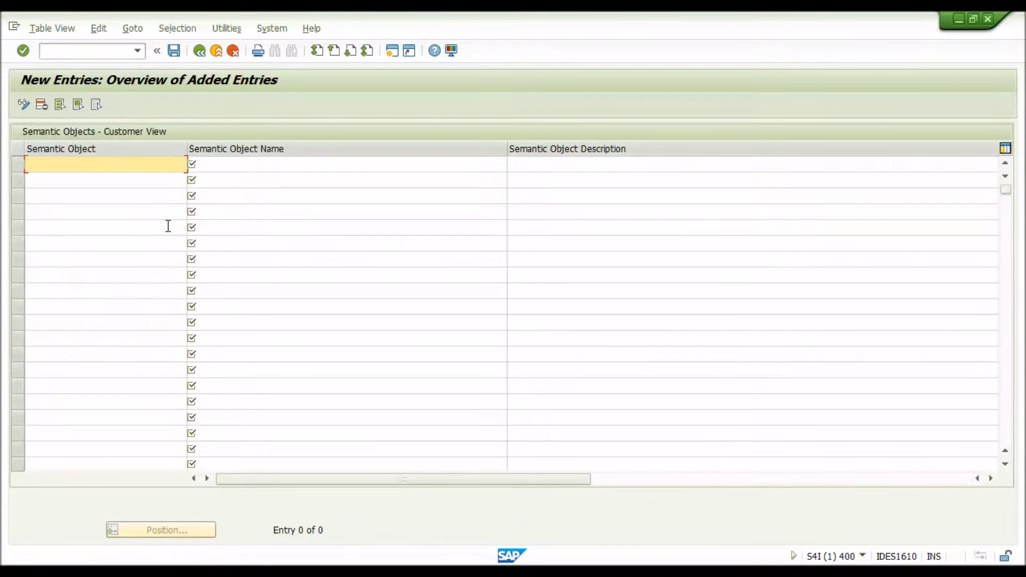
{"action": "type", "text": "Z"}
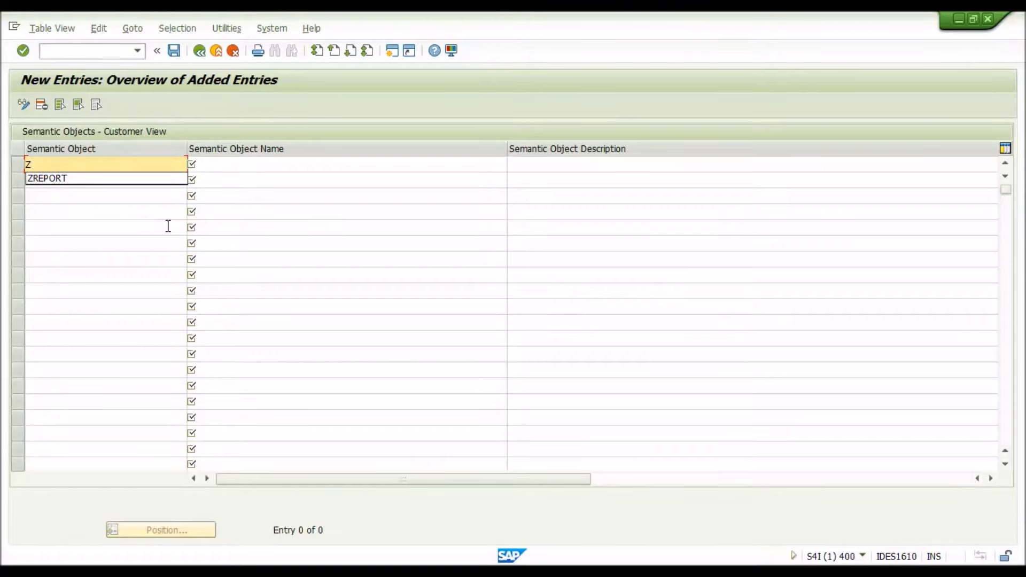
{"action": "type", "text": "DEM"}
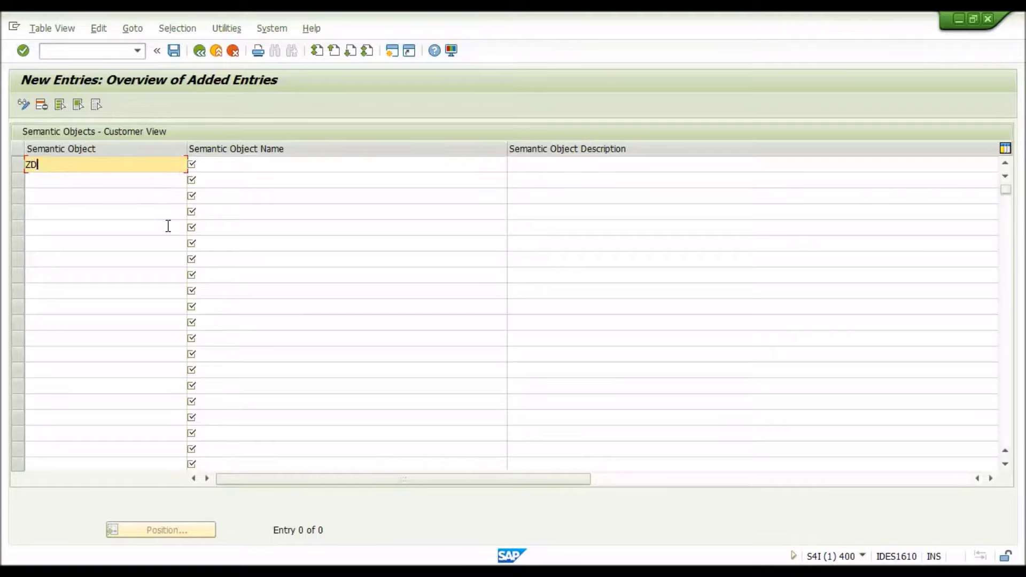
{"action": "key", "text": "BackSpace"}
{"action": "key", "text": "BackSpace"}
{"action": "type", "text": "OREPORT"}
{"action": "key", "text": "Tab"}
{"action": "type", "text": "Rep"}
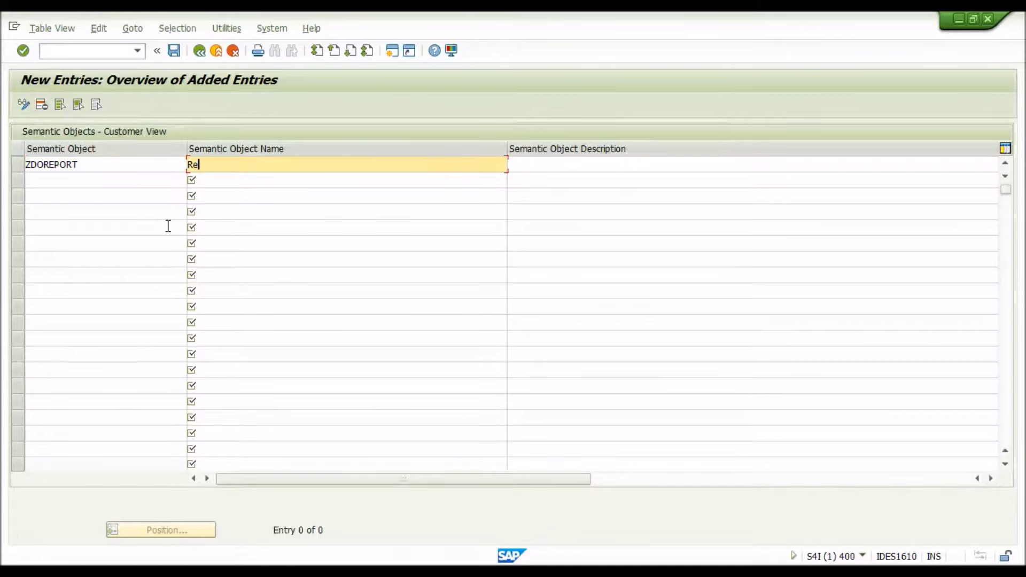
{"action": "key", "text": "BackSpace"}
{"action": "type", "text": "ort Delivery Order"}
Copy the semantic object name "Report Delivery Order" into the description of the ZDOREPORT entry and confirm the row.
{"action": "key", "text": "ctrl+shift+Left"}
{"action": "key", "text": "ctrl+shift+Left"}
{"action": "key", "text": "ctrl+shift+Left"}
{"action": "key", "text": "ctrl+c"}
{"action": "key", "text": "Tab"}
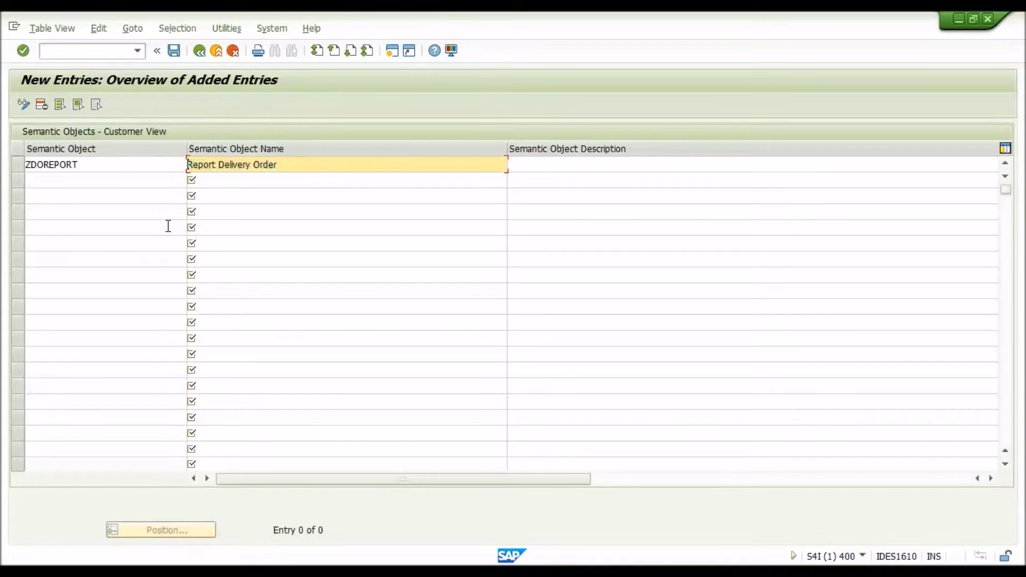
{"action": "key", "text": "ctrl+v"}
{"action": "key", "text": "Return"}
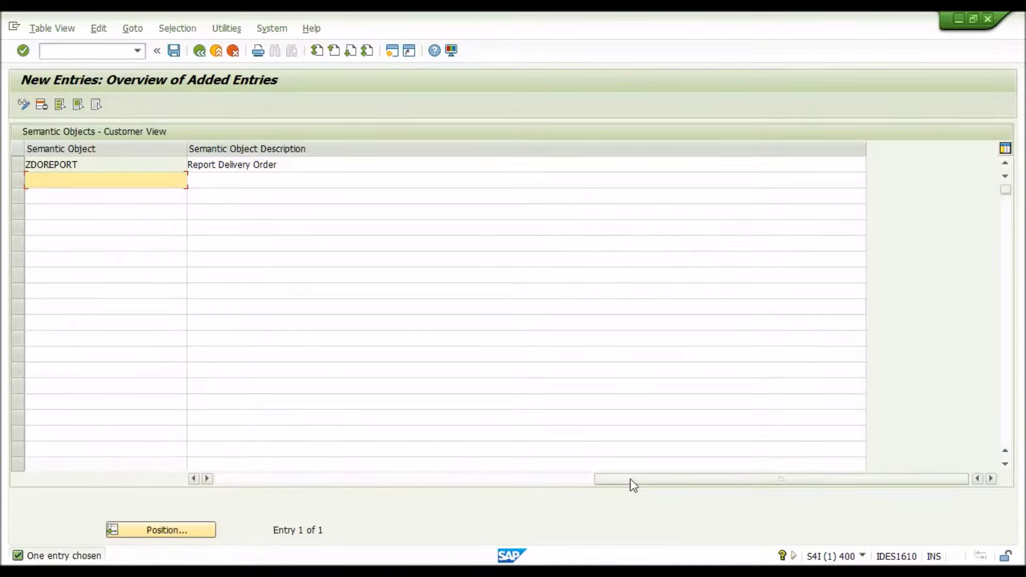
{"action": "left_click_drag", "start_coordinate": [630, 478], "coordinate": [249, 479]}
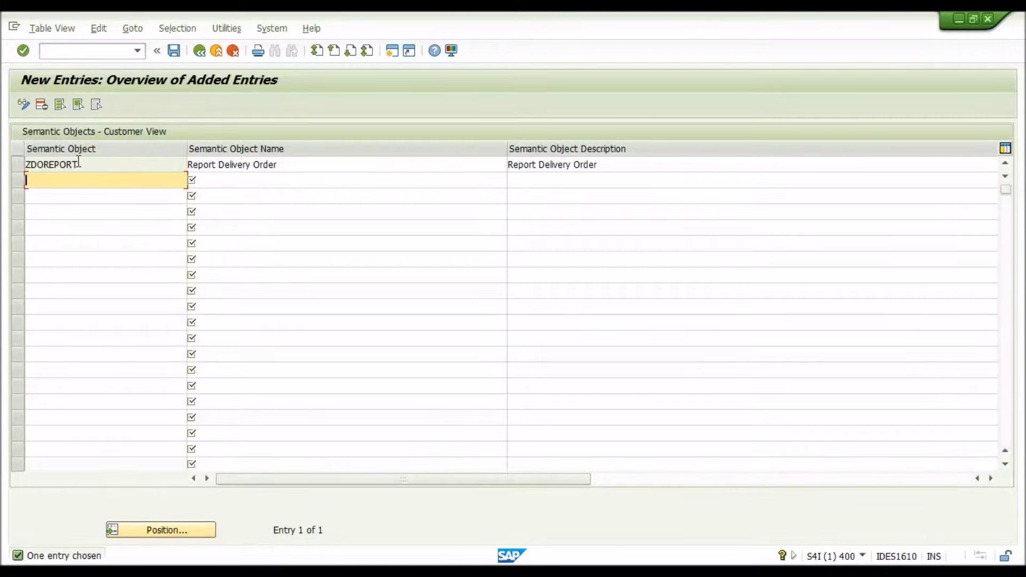
Save the ZDOREPORT semantic object and return to the implementation guide structure.
{"action": "left_click_drag", "start_coordinate": [90, 164], "coordinate": [2, 160]}
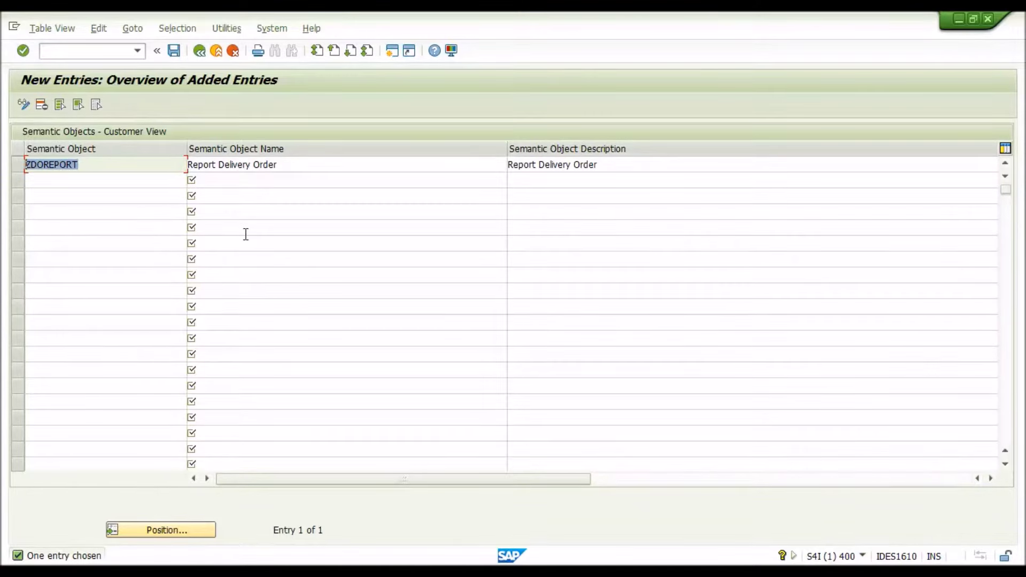
{"action": "left_click", "coordinate": [175, 50]}
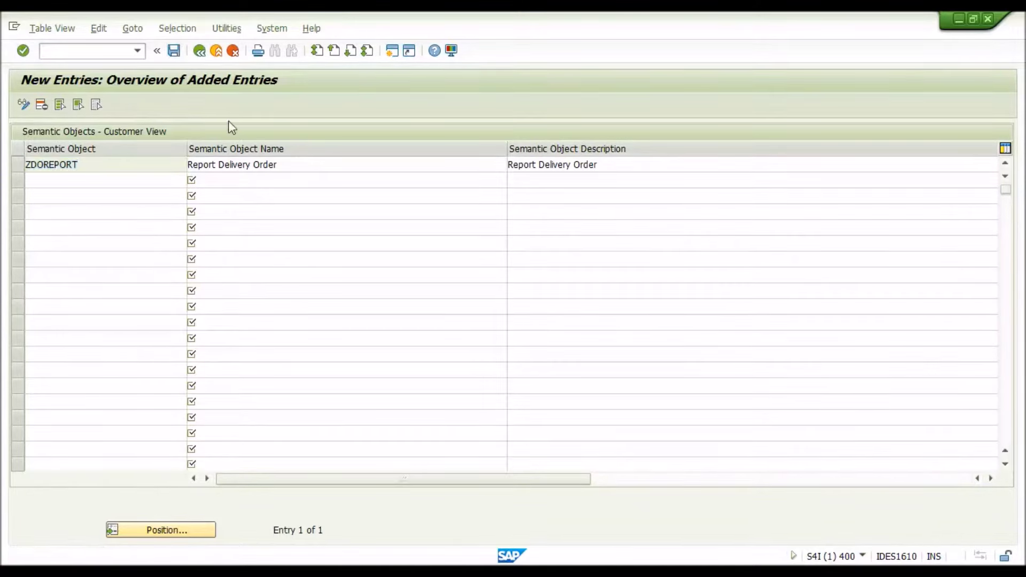
{"action": "left_click", "coordinate": [220, 265]}
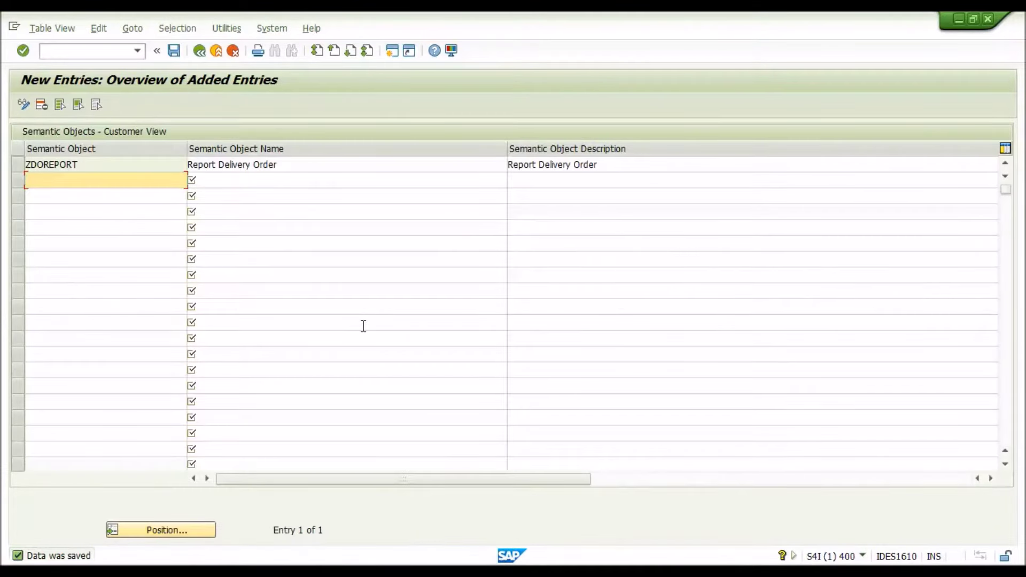
{"action": "left_click", "coordinate": [199, 51]}
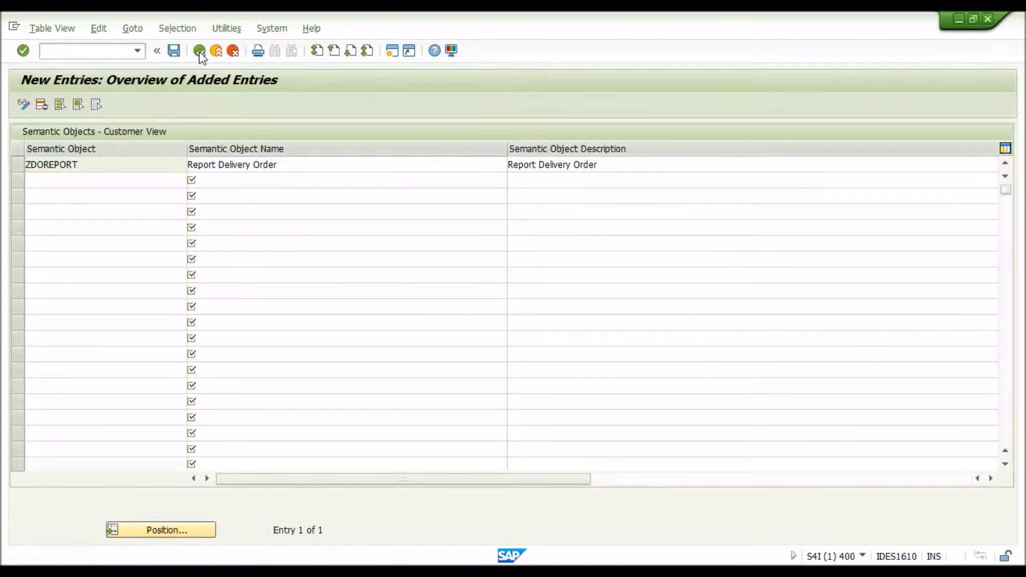
{"action": "left_click", "coordinate": [199, 51]}
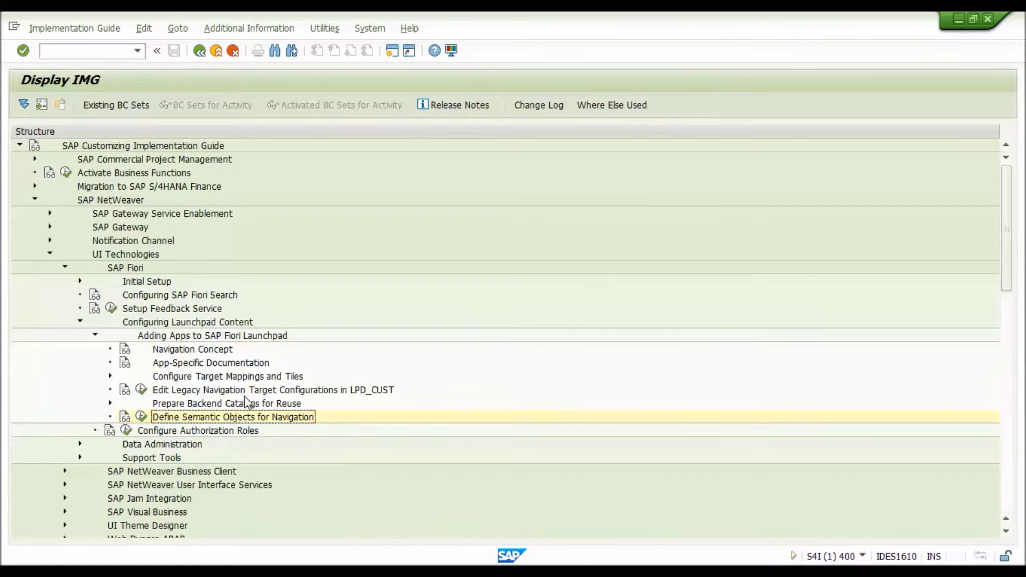
Launch SAP Fiori Launchpad Designer (Current Client) from Configure Target Mappings and Tiles and maximize its browser window.
{"action": "left_click", "coordinate": [111, 375]}
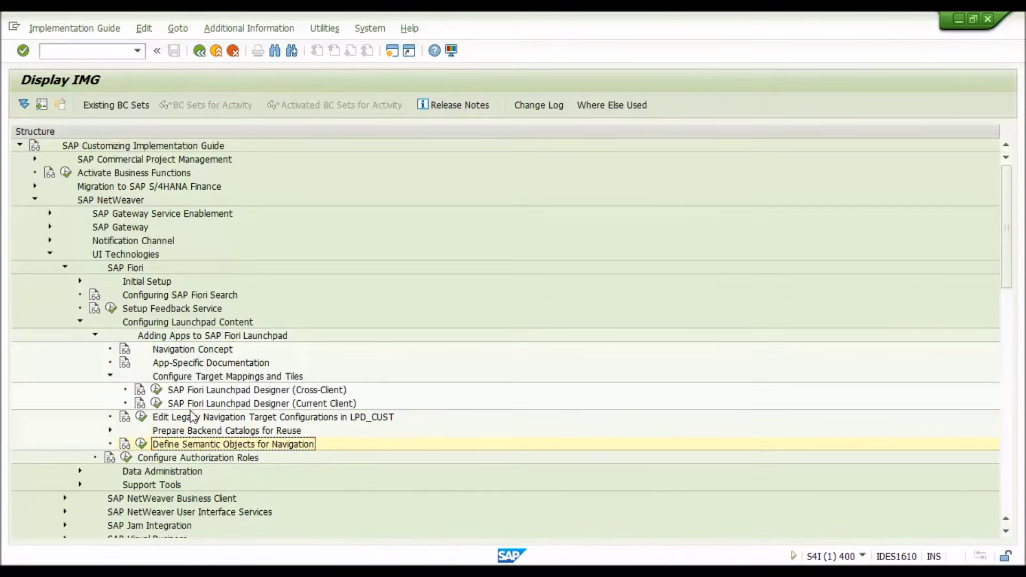
{"action": "left_click", "coordinate": [156, 403]}
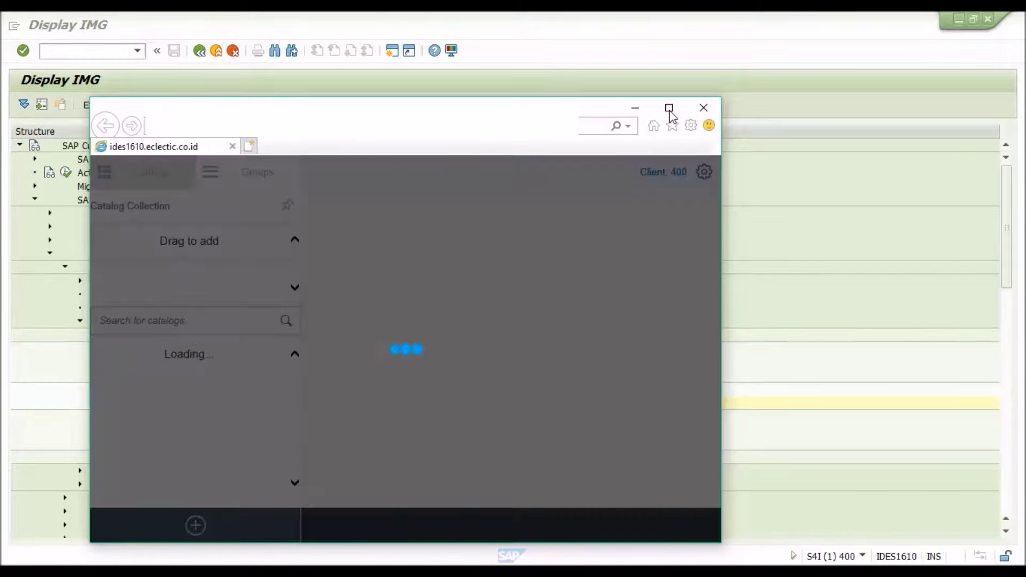
{"action": "left_click", "coordinate": [669, 109]}
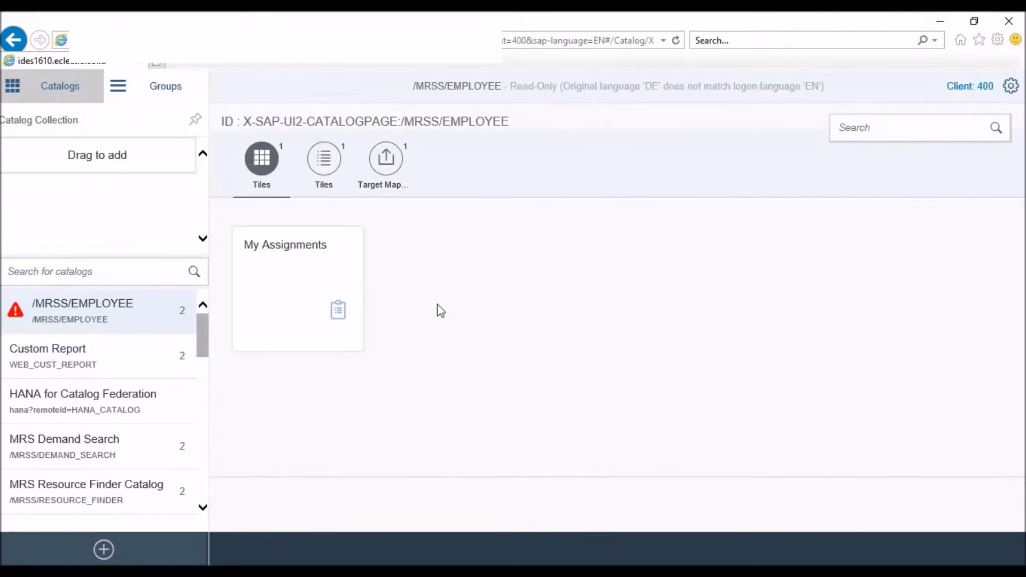
Create and save a standard catalog titled "Report Delivery Order" with the ID ZRDO.
{"action": "left_click", "coordinate": [103, 549]}
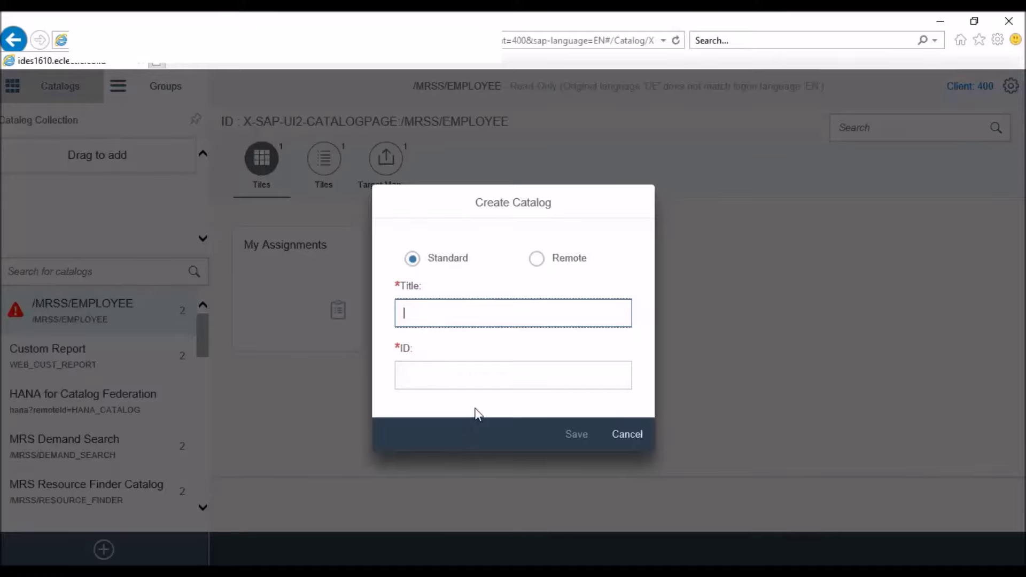
{"action": "type", "text": "Report Delivery Order"}
{"action": "key", "text": "Tab"}
{"action": "type", "text": "ZR"}
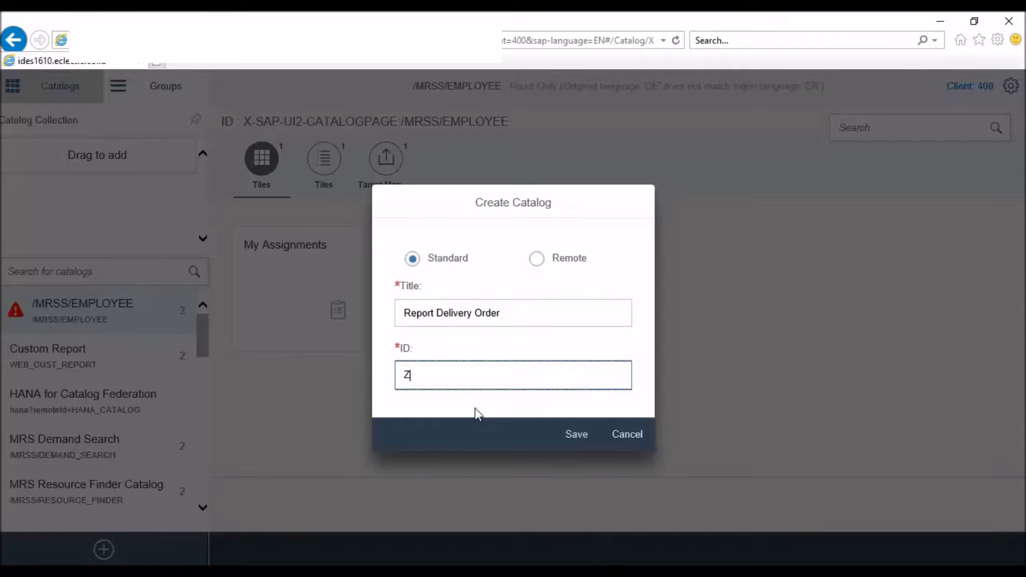
{"action": "type", "text": "DO"}
{"action": "left_click", "coordinate": [572, 436]}
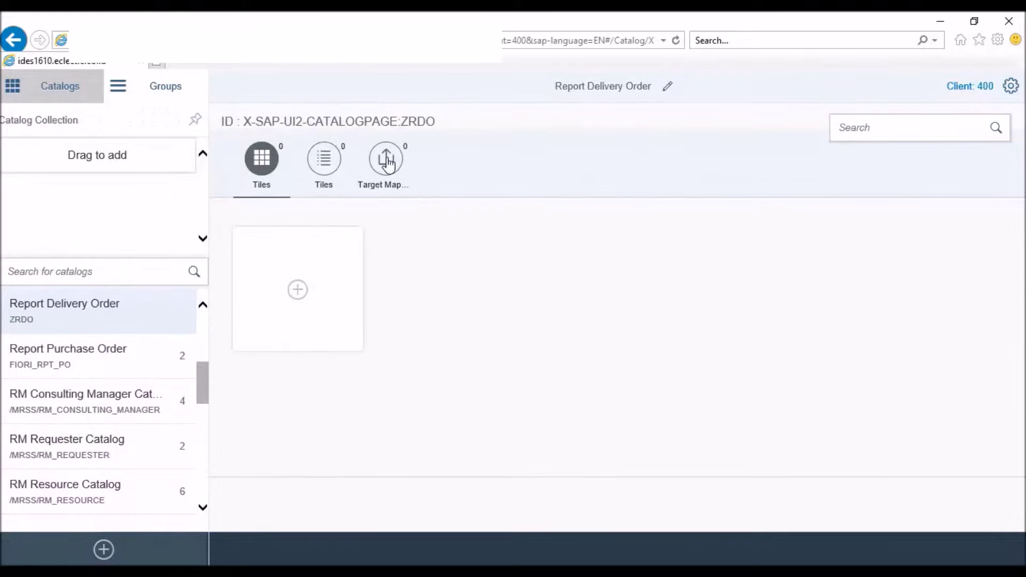
Add a target mapping to the Report Delivery Order catalog and choose ZDOREPORT as its semantic object.
{"action": "left_click", "coordinate": [387, 163]}
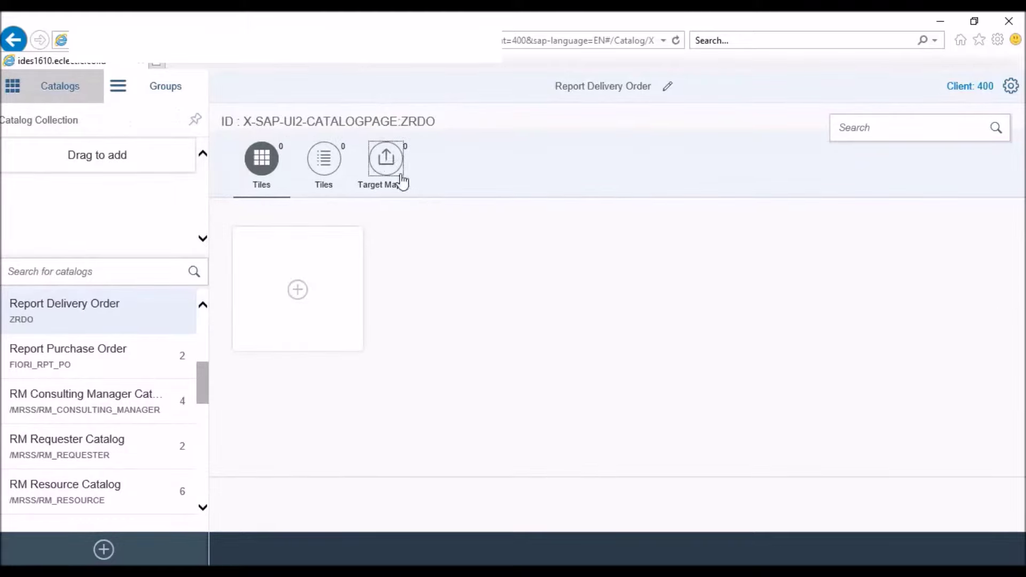
{"action": "left_click", "coordinate": [548, 554]}
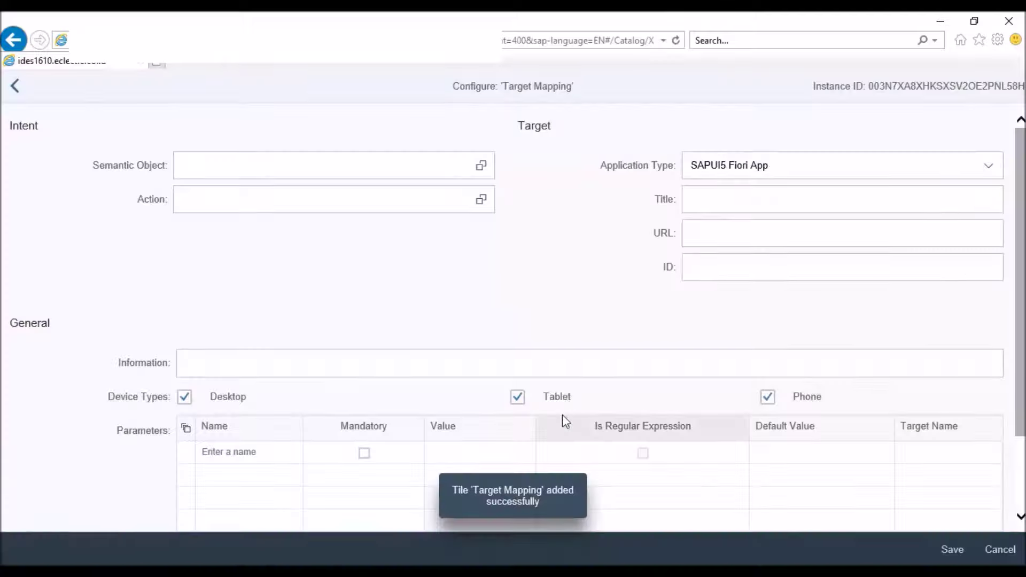
{"action": "left_click", "coordinate": [482, 174]}
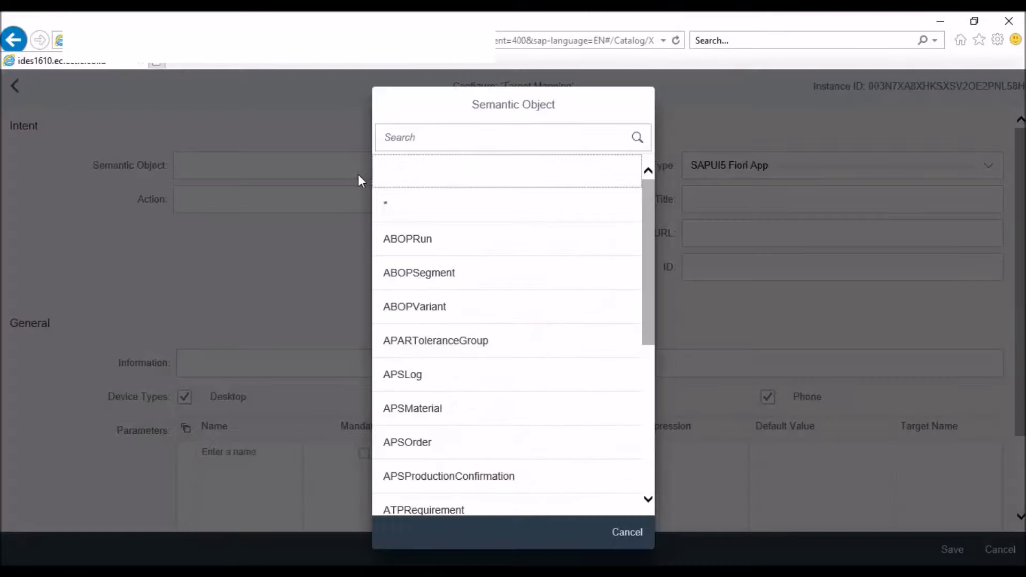
{"action": "left_click", "coordinate": [424, 140]}
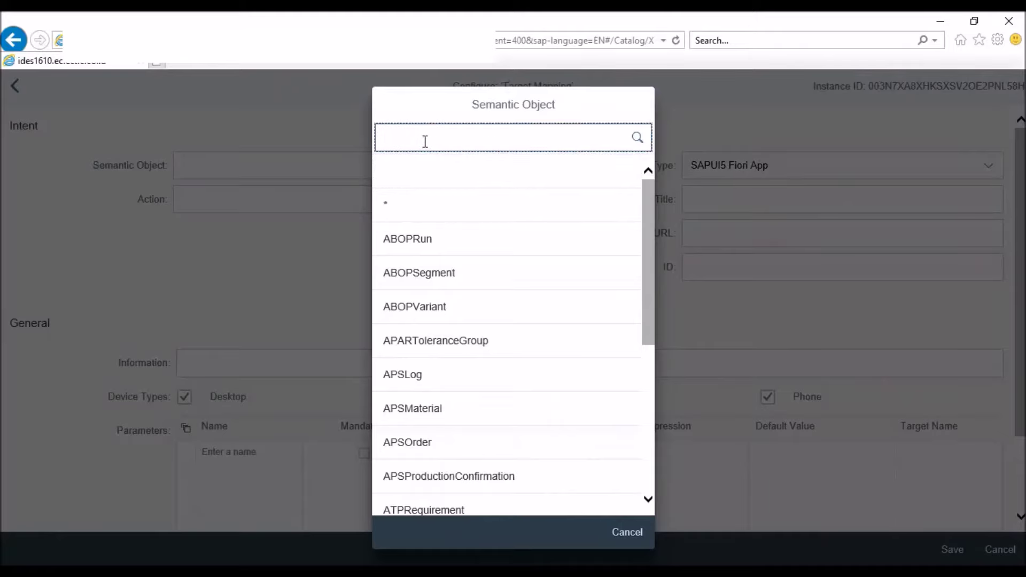
{"action": "type", "text": "Z"}
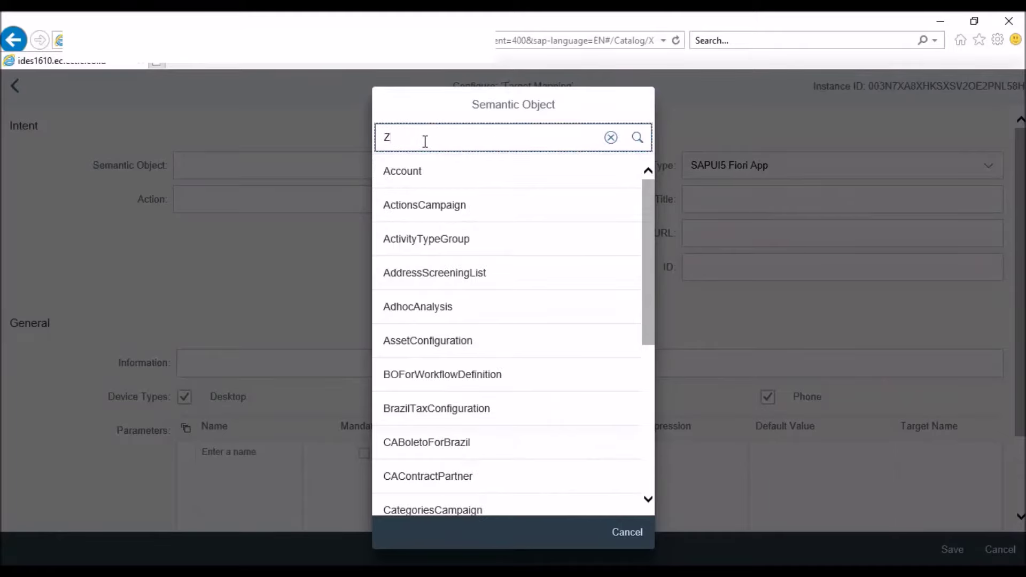
{"action": "key", "text": "Return"}
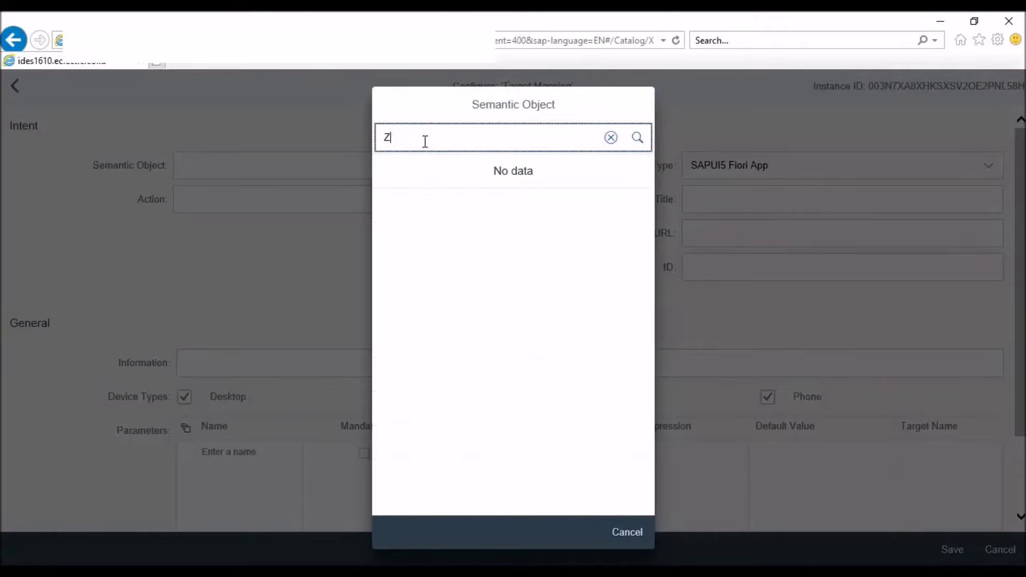
{"action": "key", "text": "BackSpace"}
{"action": "type", "text": "D"}
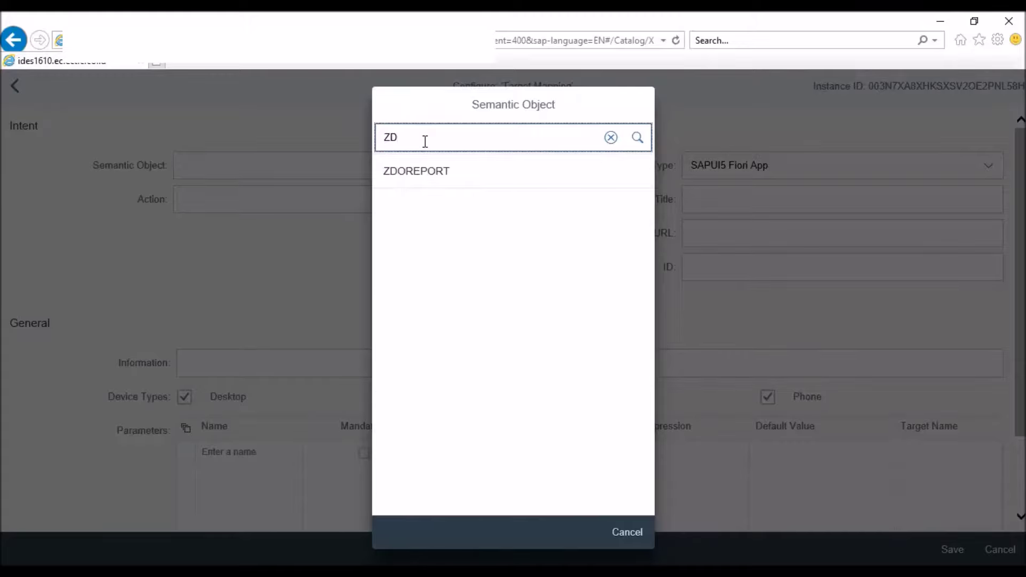
{"action": "left_click", "coordinate": [434, 173]}
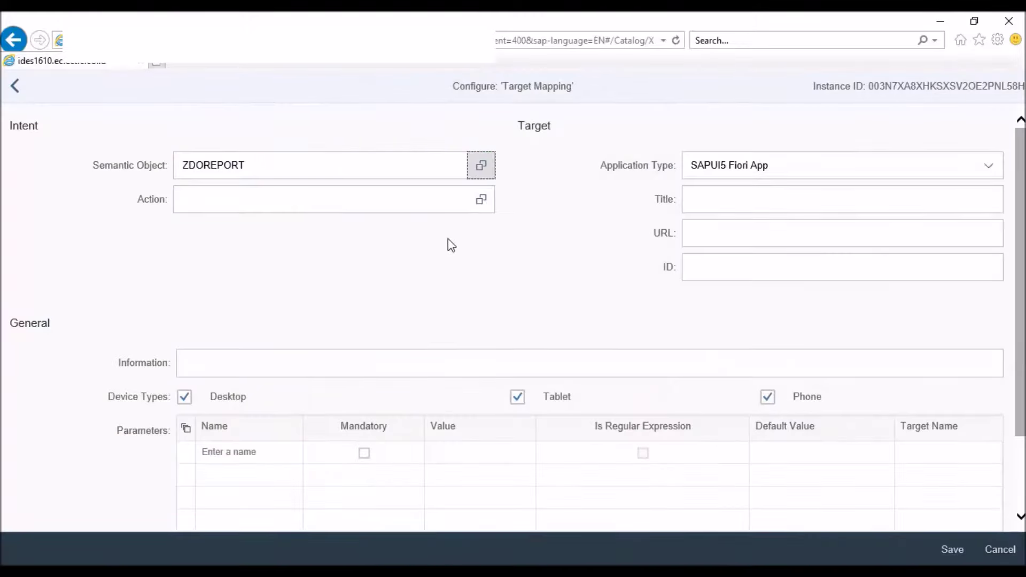
Set the action of the target mapping's intent to display.
{"action": "left_click", "coordinate": [481, 200]}
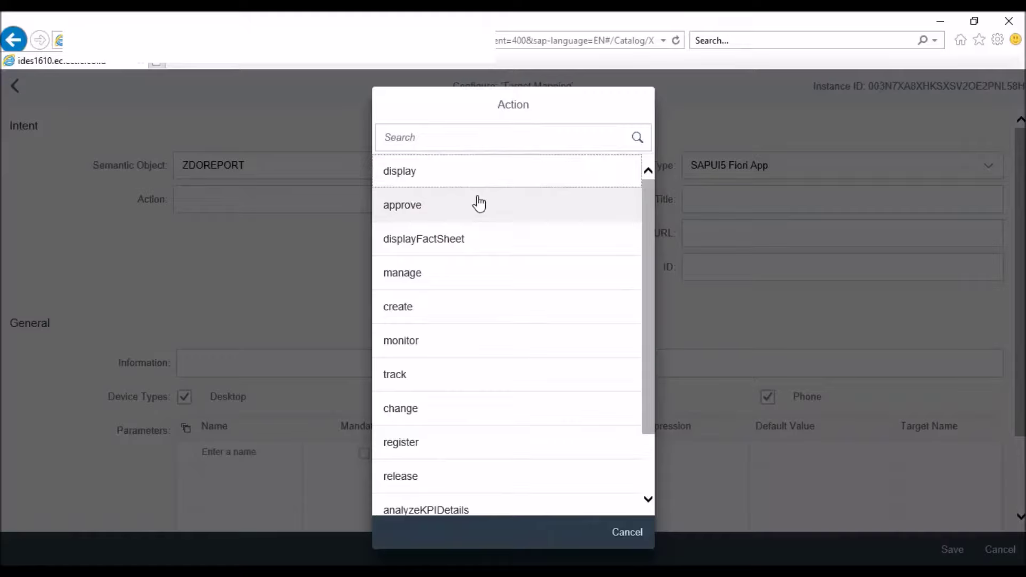
{"action": "scroll", "coordinate": [506, 309], "scroll_direction": "down", "scroll_amount": 2}
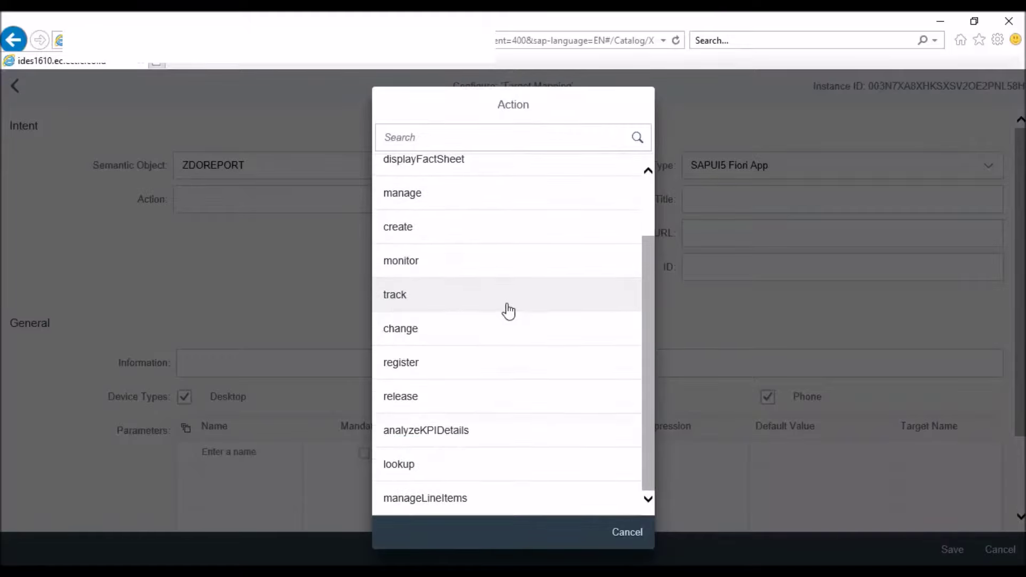
{"action": "scroll", "coordinate": [505, 308], "scroll_direction": "up", "scroll_amount": 2}
{"action": "left_click", "coordinate": [412, 174]}
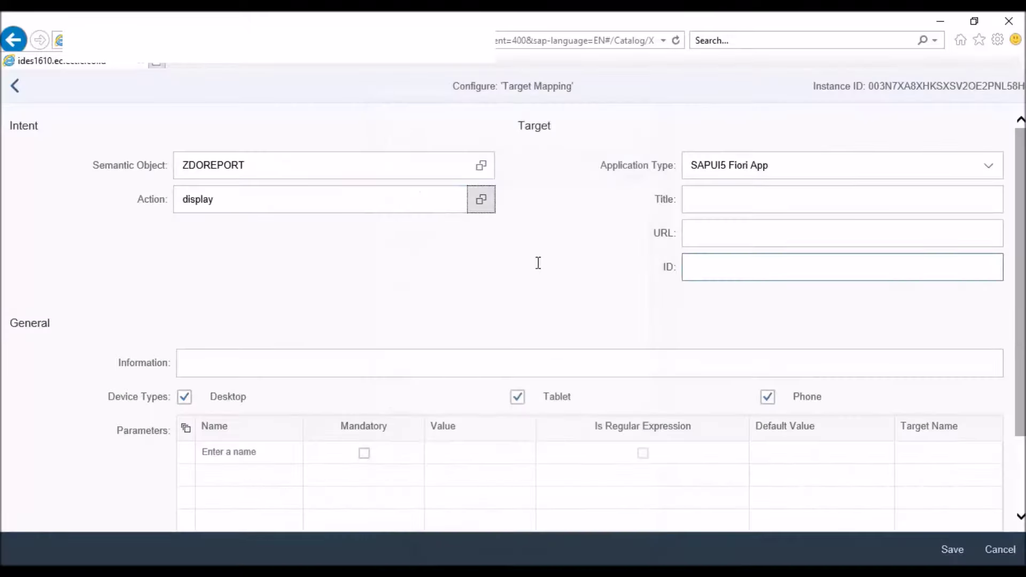
Set the mapping's target to application type Transaction, with the title "Report Delivery Order" and the transaction ZRDO.
{"action": "left_click", "coordinate": [988, 168]}
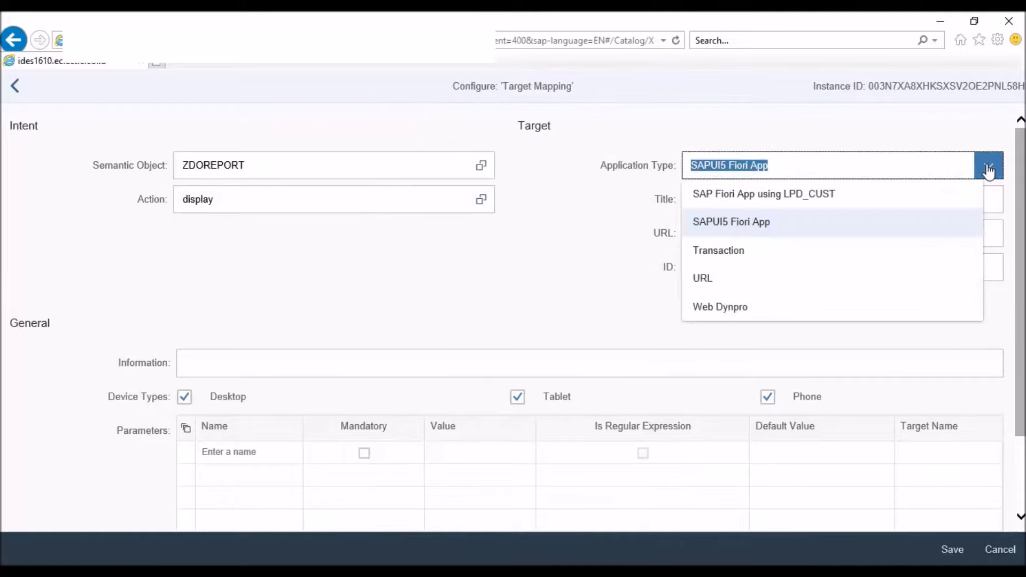
{"action": "left_click", "coordinate": [717, 250]}
{"action": "left_click", "coordinate": [707, 203]}
{"action": "type", "text": "Report Del"}
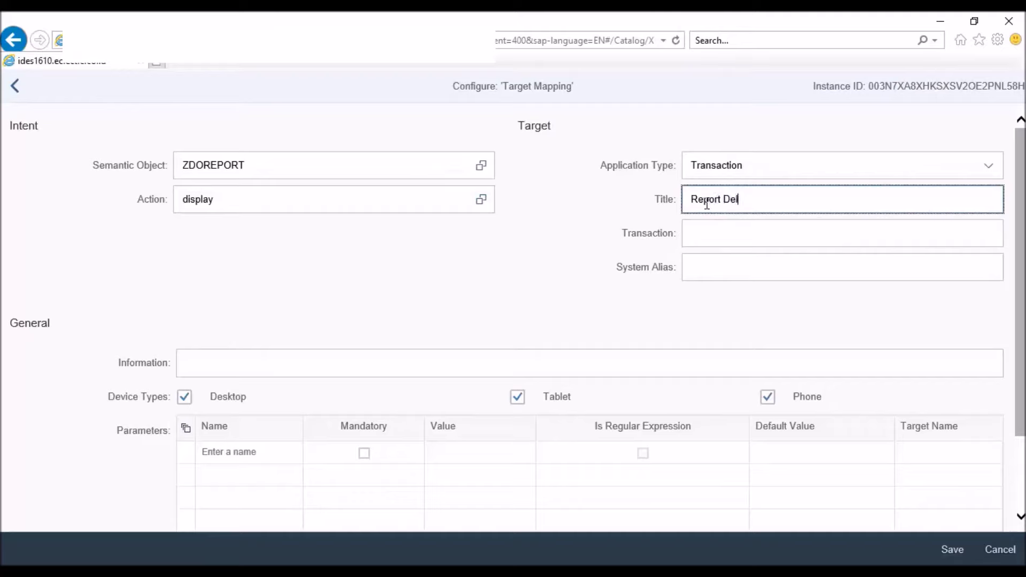
{"action": "type", "text": "ivery Order"}
{"action": "key", "text": "Tab"}
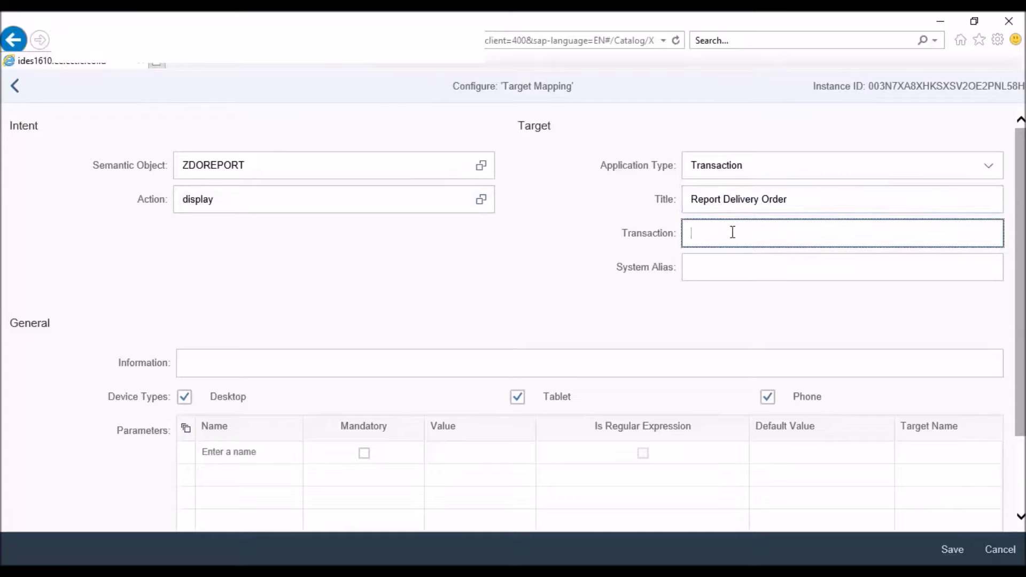
{"action": "type", "text": "ZRDO"}
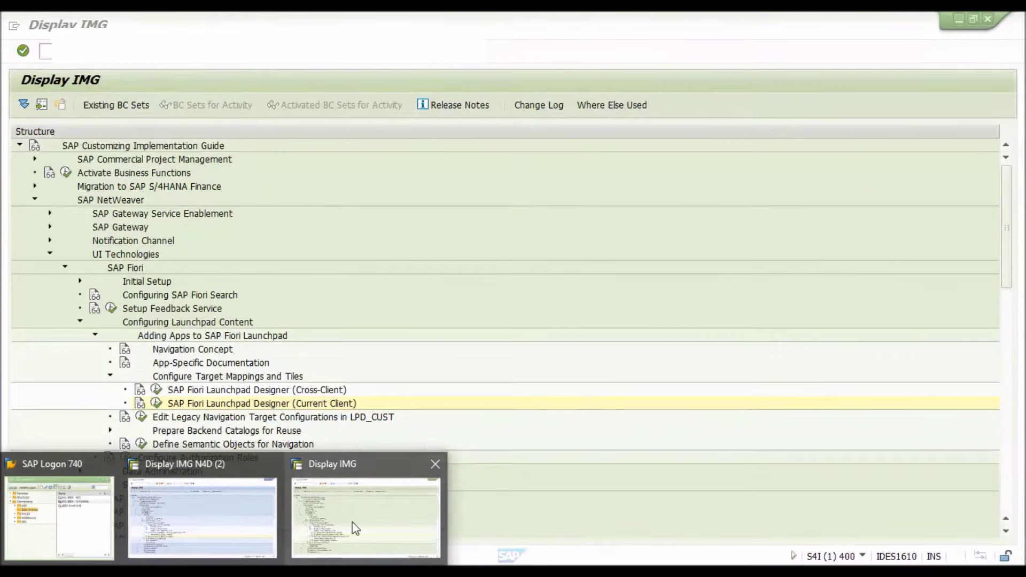
Check the report's selection screen by running transaction zrdo in an SAP GUI session, and return to the target mapping in the browser.
{"action": "left_click", "coordinate": [356, 528]}
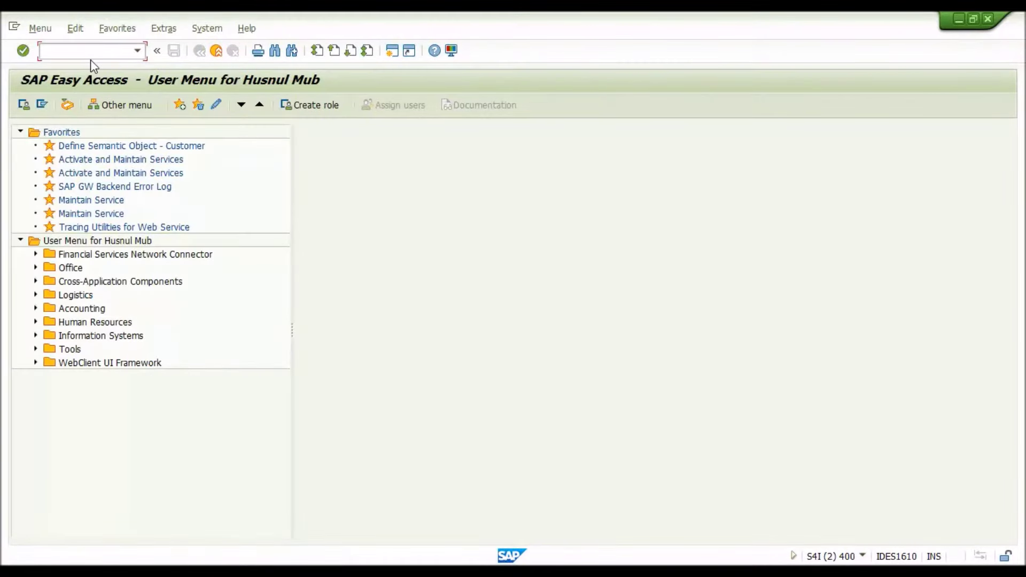
{"action": "type", "text": "zrdo"}
{"action": "key", "text": "Return"}
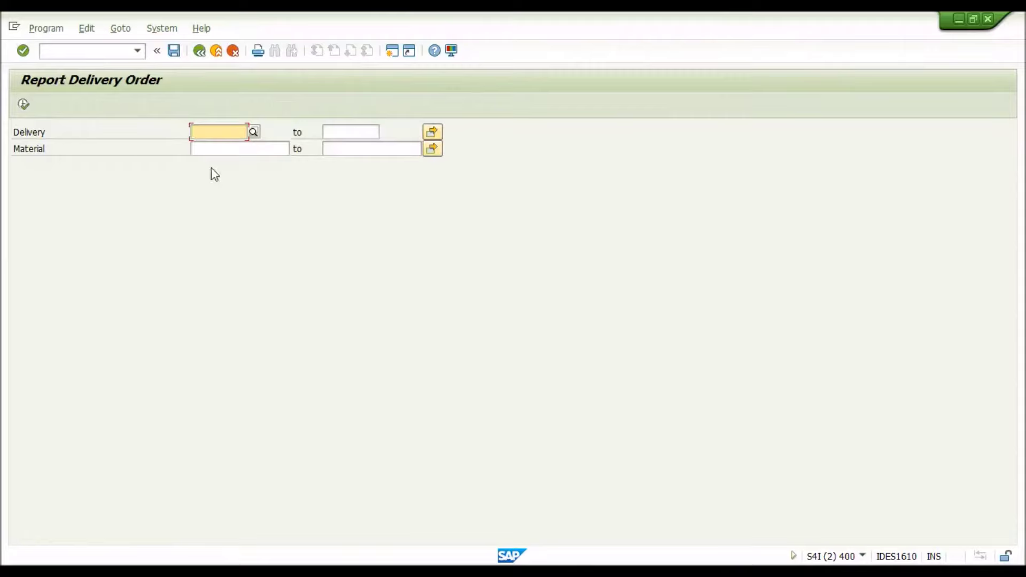
{"action": "key", "text": "alt+Tab"}
{"action": "key", "text": "alt+Tab"}
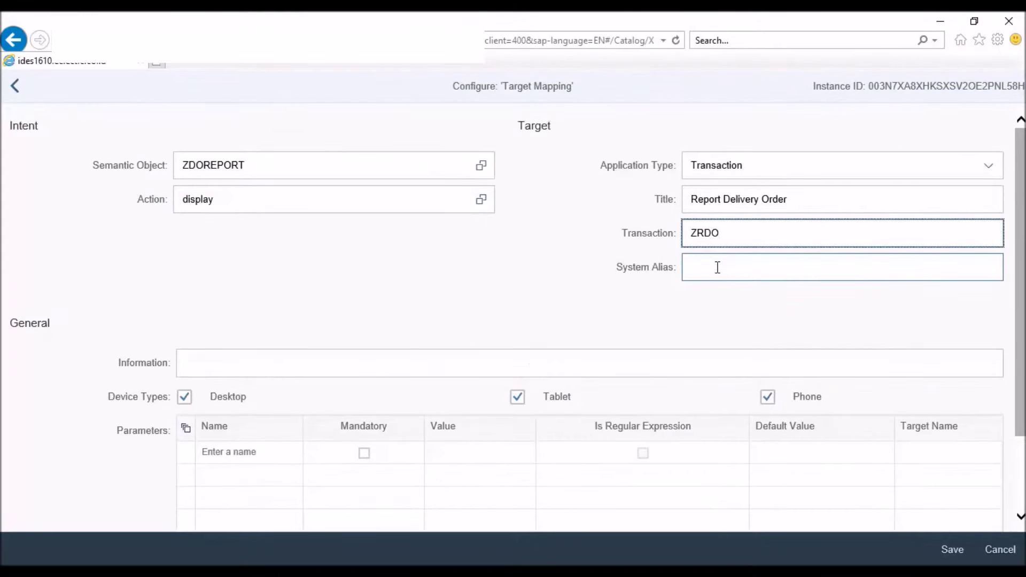
Save the target mapping with the system alias left empty.
{"action": "left_click", "coordinate": [717, 267]}
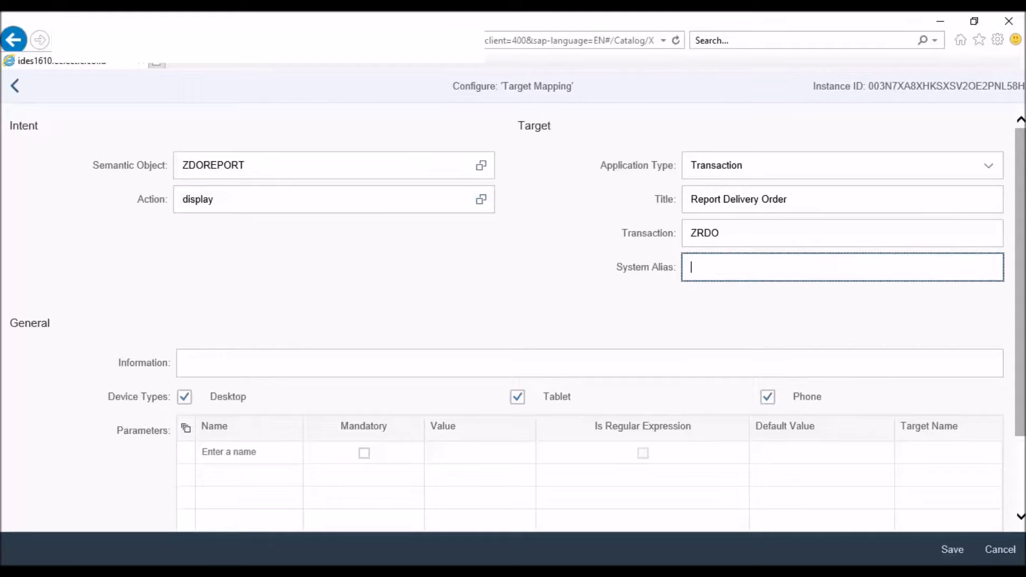
{"action": "scroll", "coordinate": [1015, 500], "scroll_direction": "down", "scroll_amount": 2}
{"action": "left_click", "coordinate": [950, 550]}
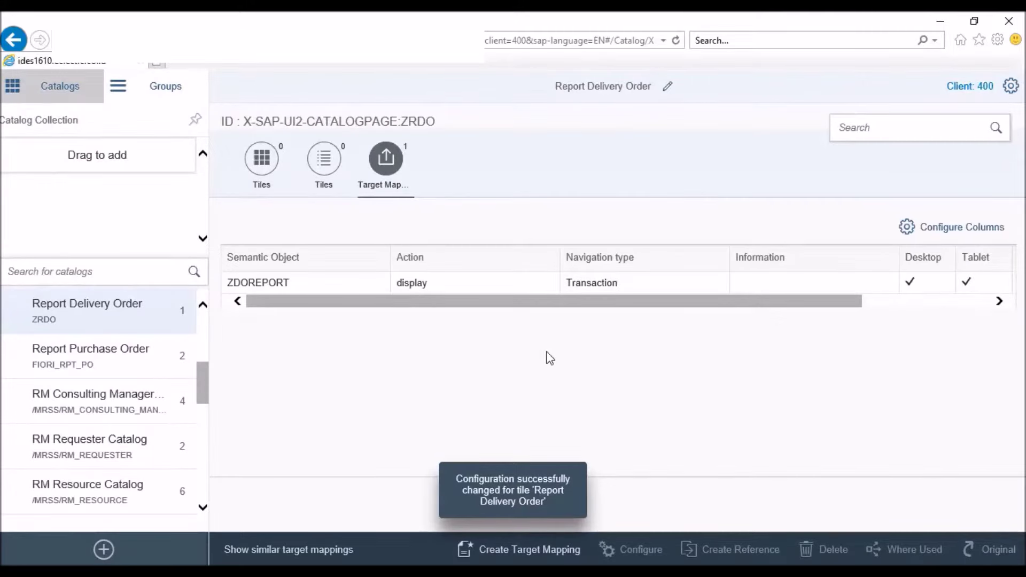
Add a static app launcher tile to the Report Delivery Order catalog and title it "Report Delivery Order".
{"action": "left_click", "coordinate": [262, 160]}
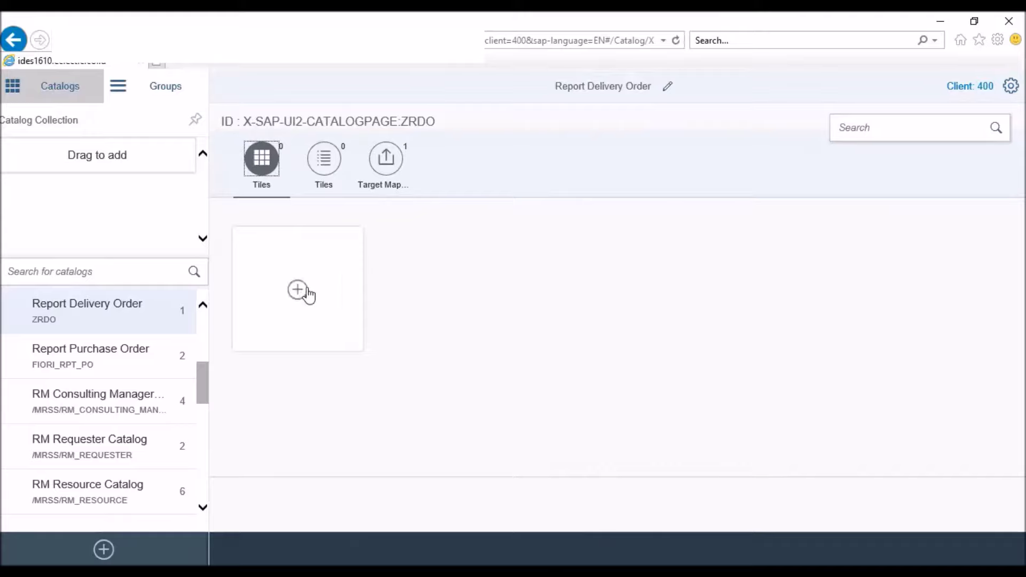
{"action": "left_click", "coordinate": [297, 290]}
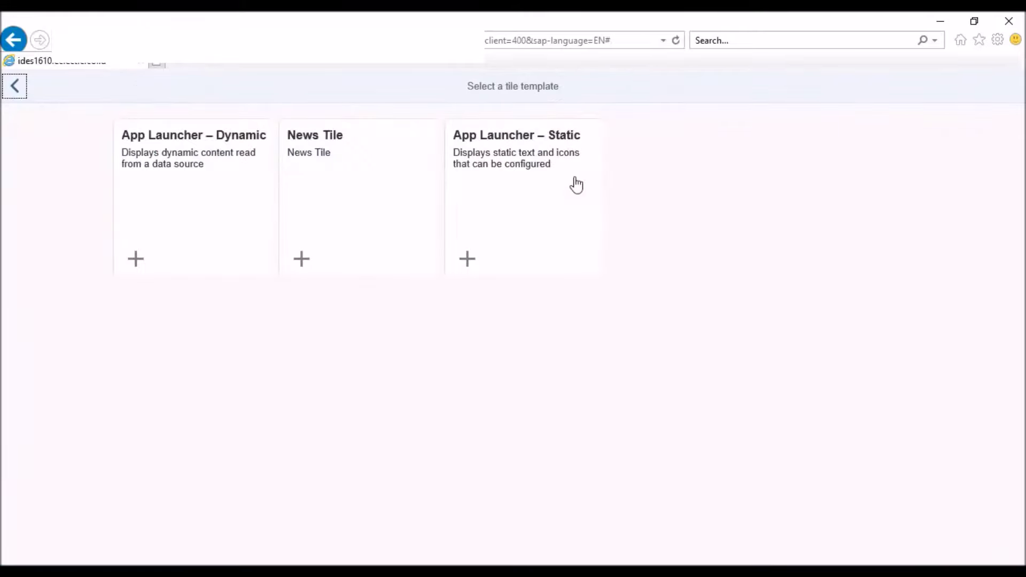
{"action": "left_click", "coordinate": [552, 148]}
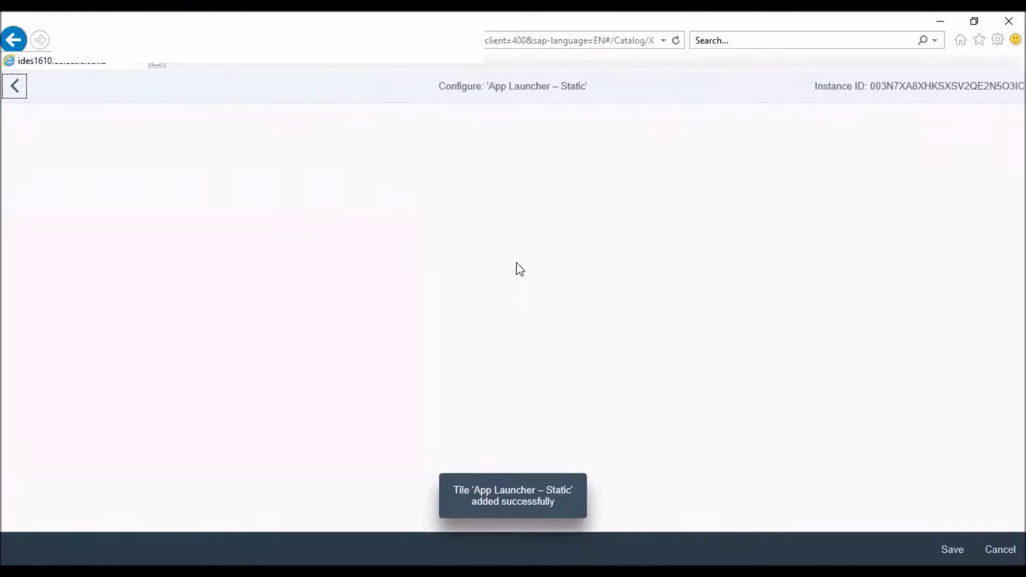
{"action": "left_click", "coordinate": [290, 164]}
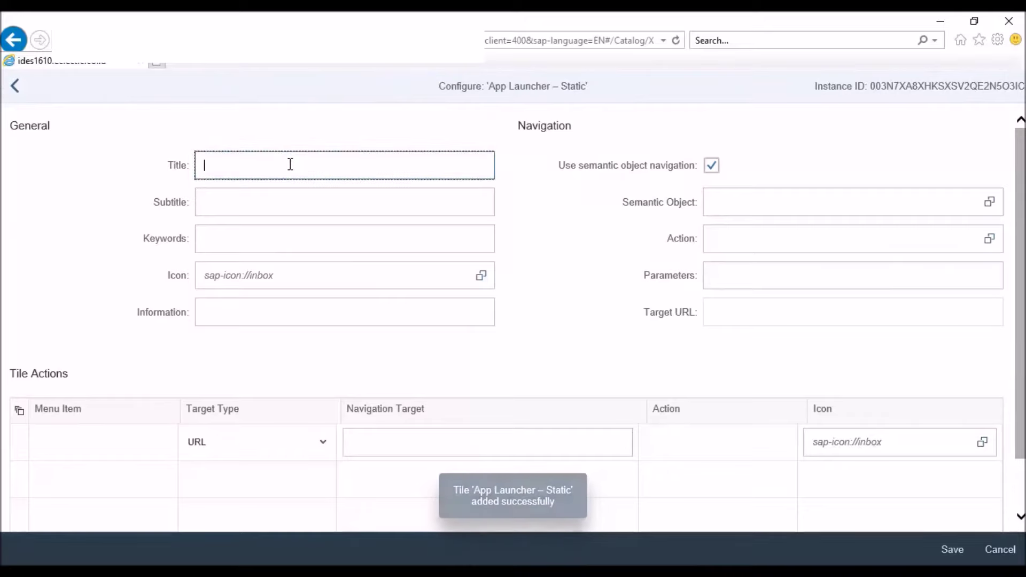
{"action": "type", "text": "Report"}
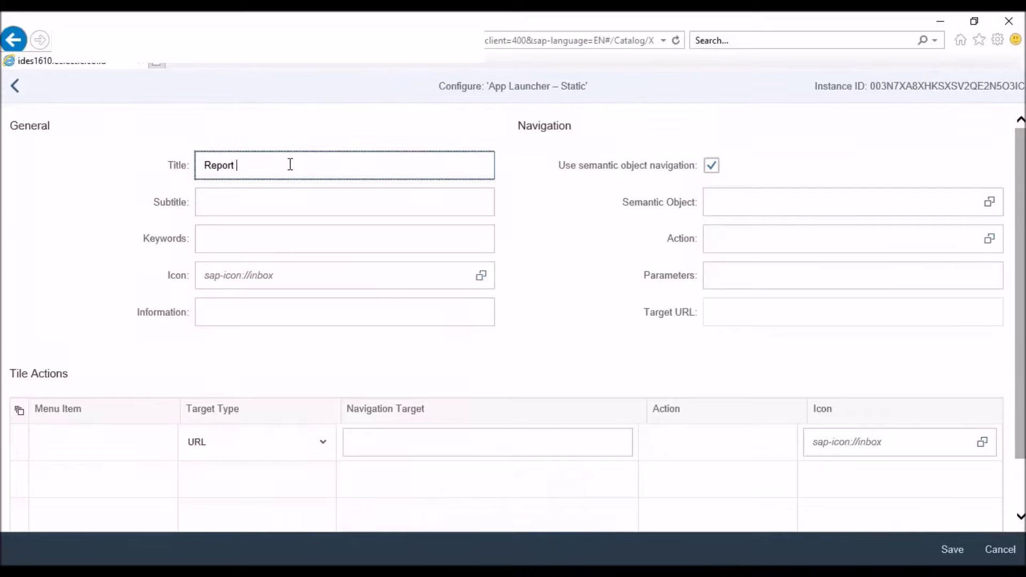
{"action": "type", "text": "Delivery Order"}
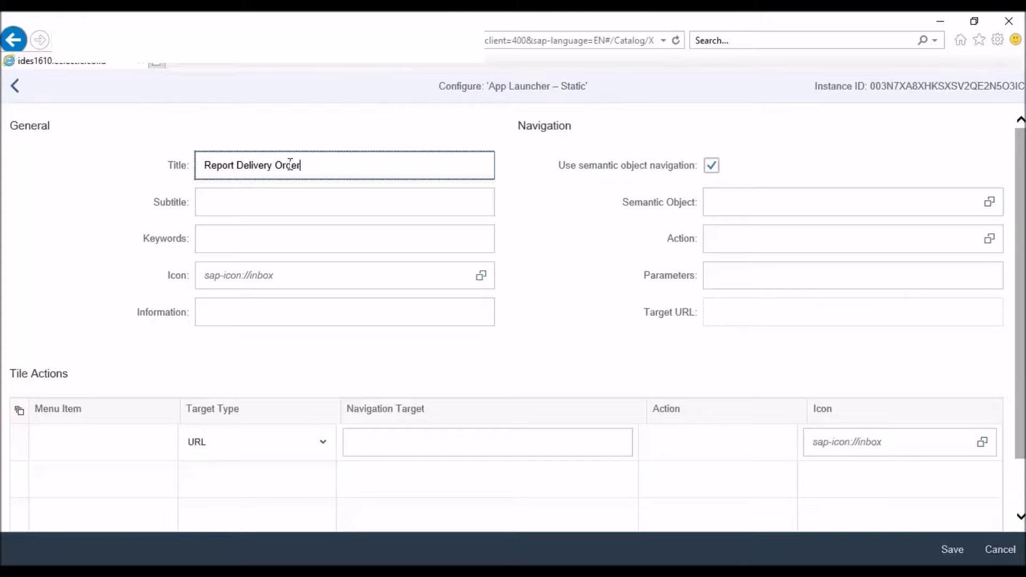
Give the tile the subtitle "Delivery Order", the keywords "Delivery, ZRDO" and the icon sap-icon://Fiori2/F0002.
{"action": "left_click", "coordinate": [261, 206]}
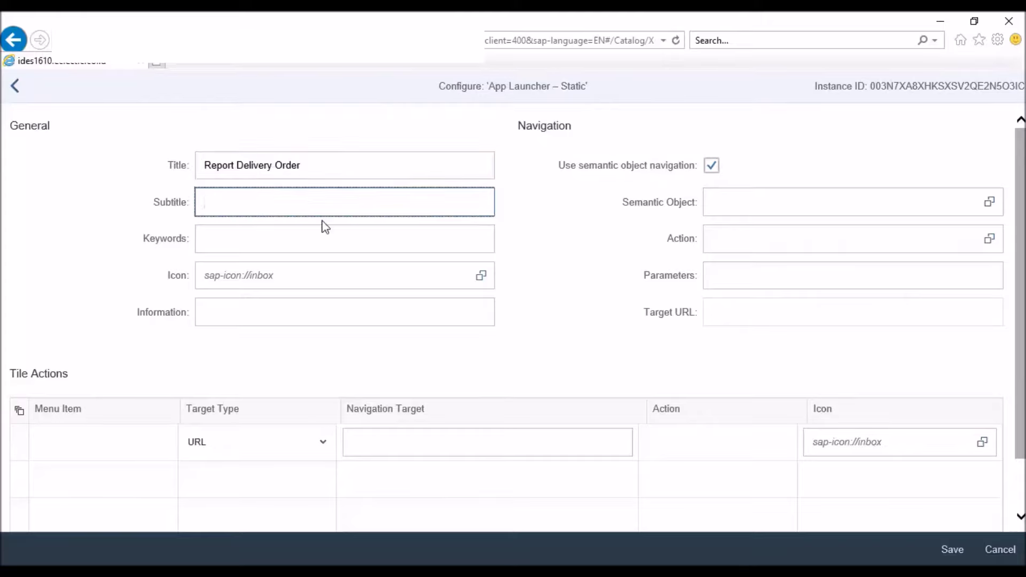
{"action": "type", "text": "Delivery Order"}
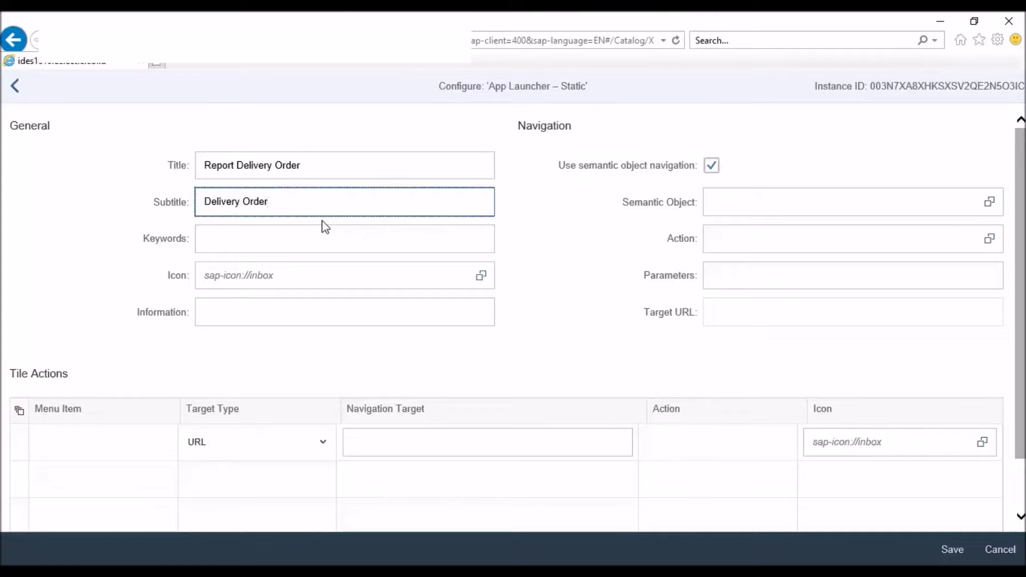
{"action": "left_click", "coordinate": [309, 240]}
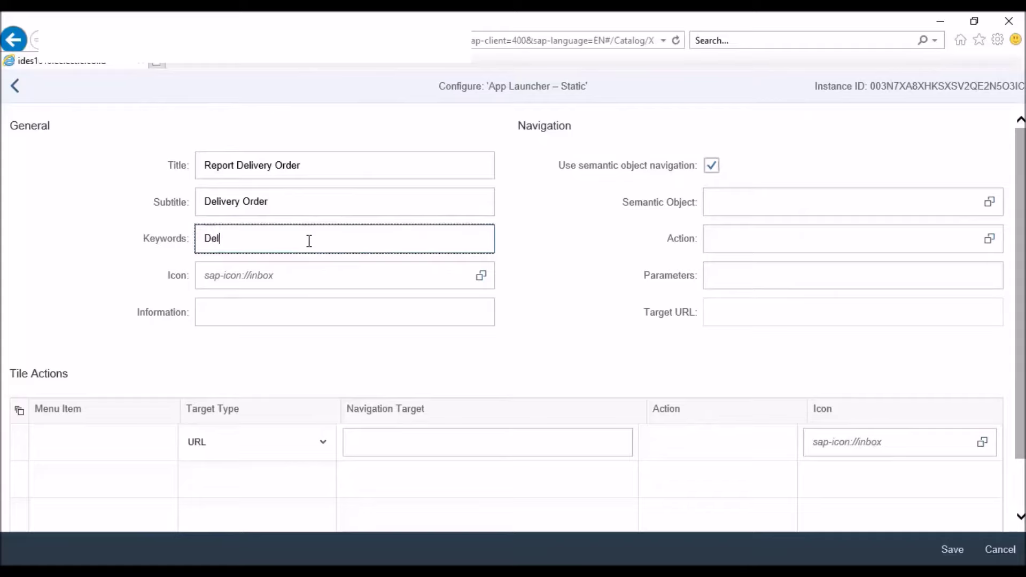
{"action": "type", "text": "Delivery, ZRDO"}
{"action": "left_click", "coordinate": [480, 279]}
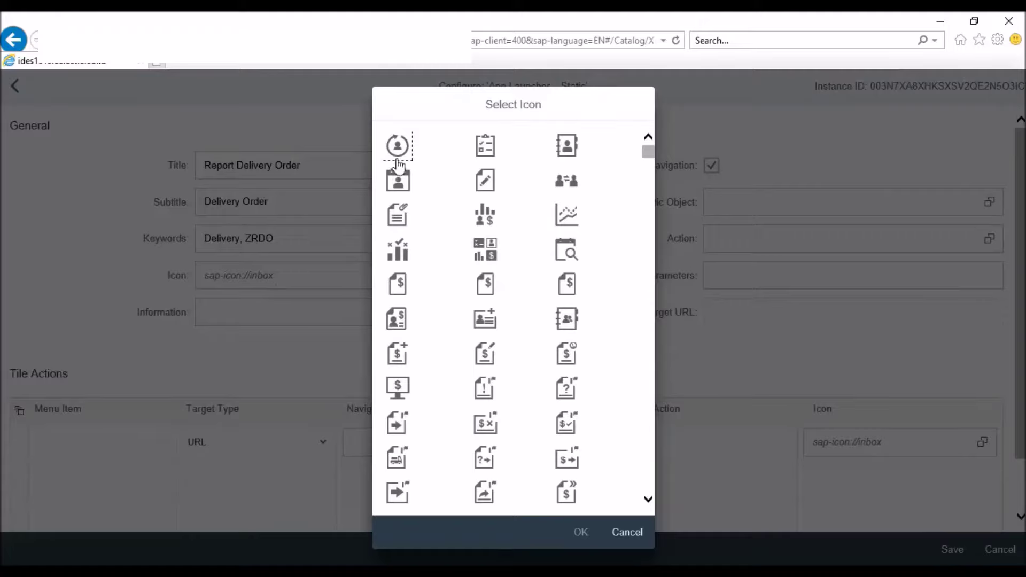
{"action": "left_click", "coordinate": [406, 151]}
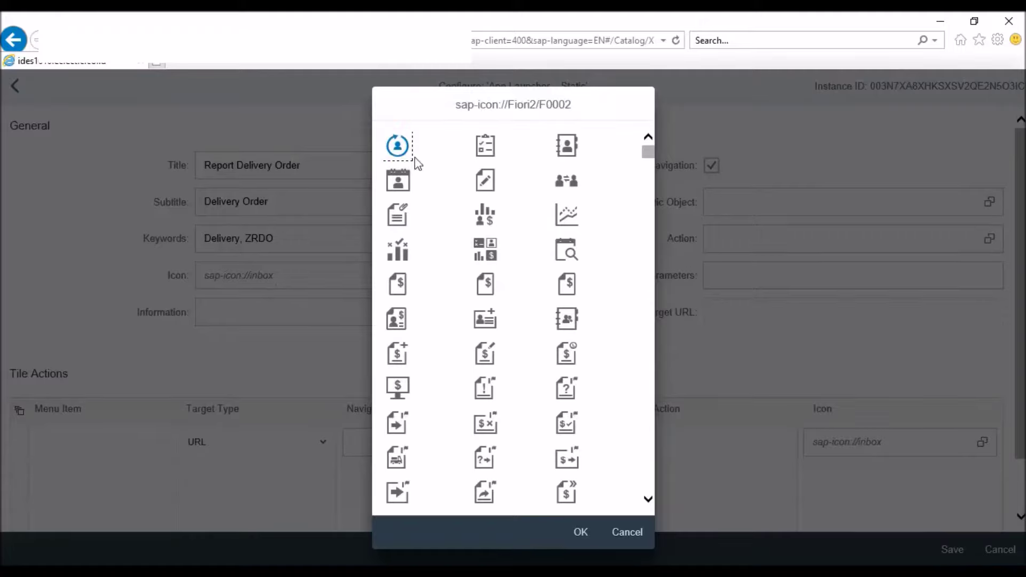
{"action": "left_click", "coordinate": [584, 534]}
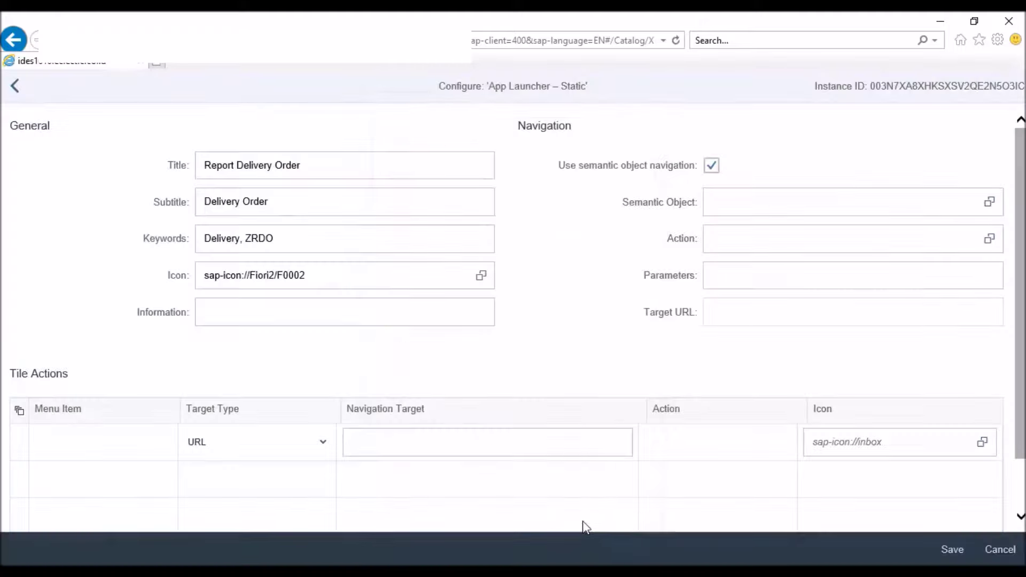
Set the tile's navigation to semantic object ZDOREPORT with the action display, and save the tile.
{"action": "left_click", "coordinate": [990, 203]}
{"action": "left_click", "coordinate": [454, 140]}
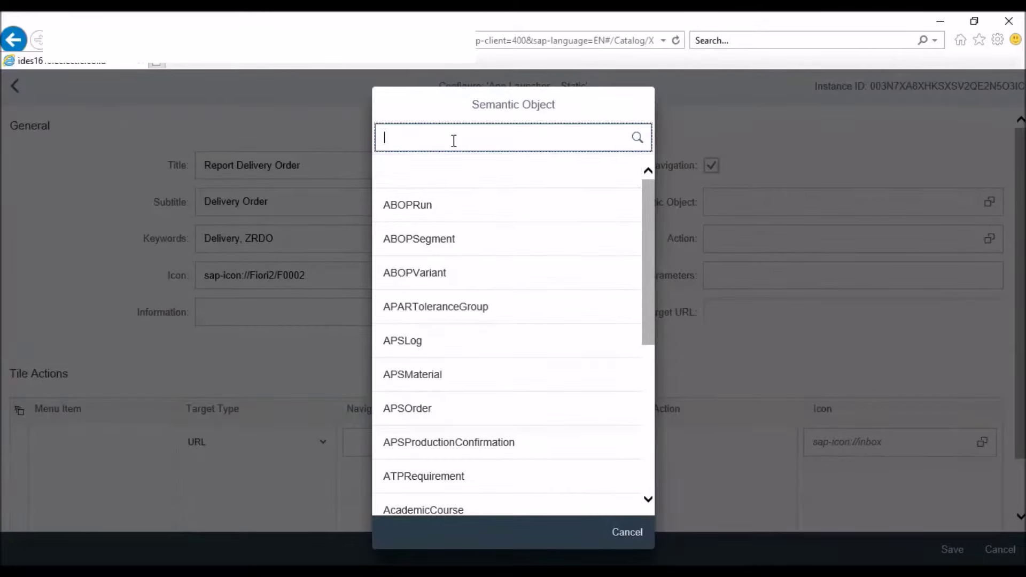
{"action": "type", "text": "ZD"}
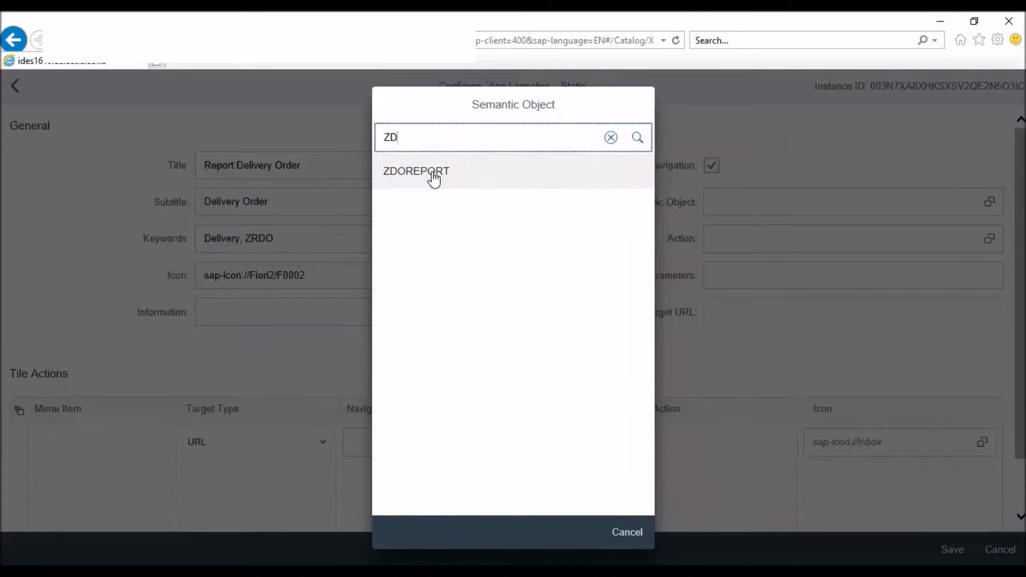
{"action": "left_click", "coordinate": [431, 176]}
{"action": "left_click", "coordinate": [988, 238]}
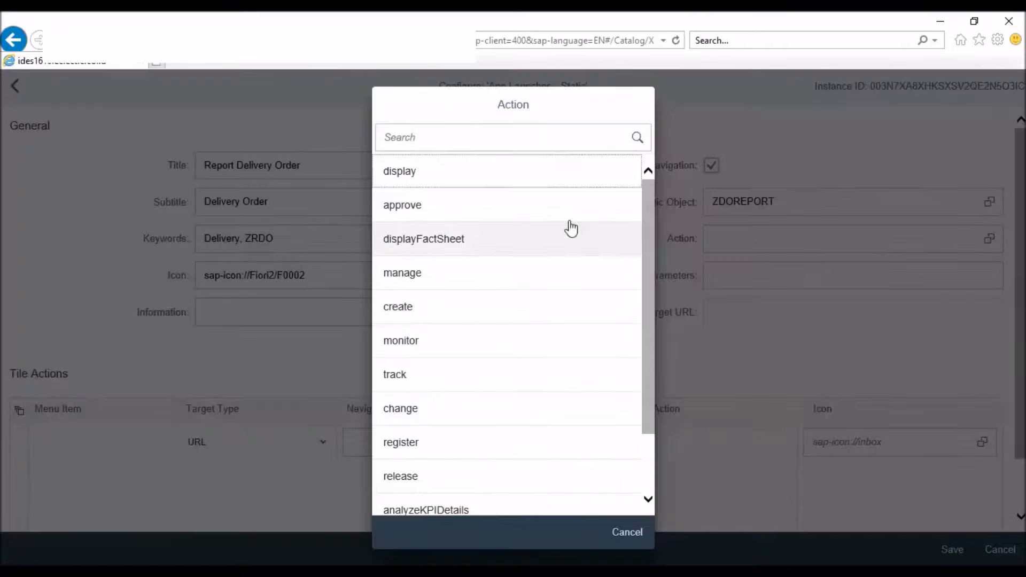
{"action": "left_click", "coordinate": [398, 172]}
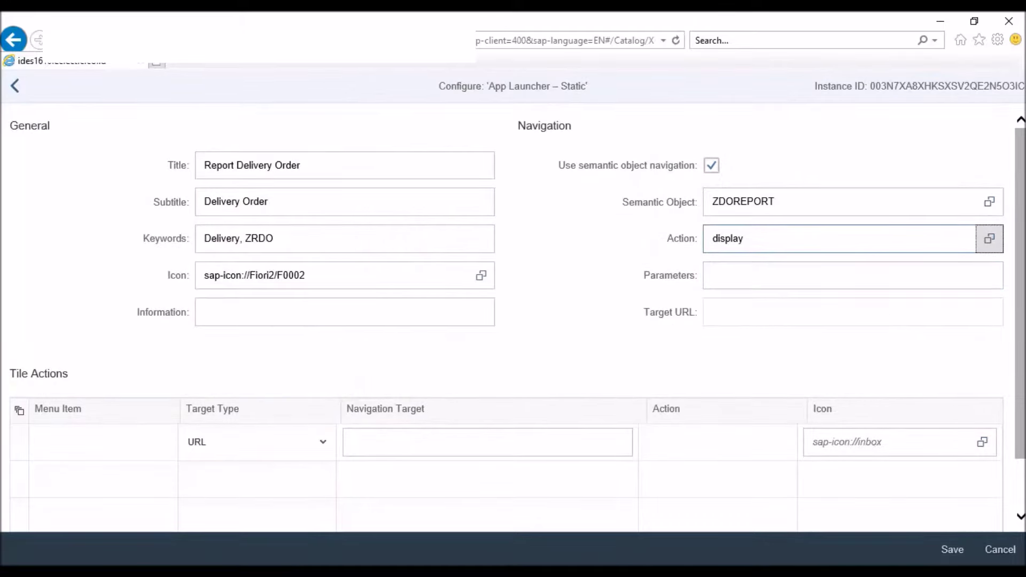
{"action": "scroll", "coordinate": [988, 439], "scroll_direction": "down", "scroll_amount": 2}
{"action": "left_click", "coordinate": [952, 550]}
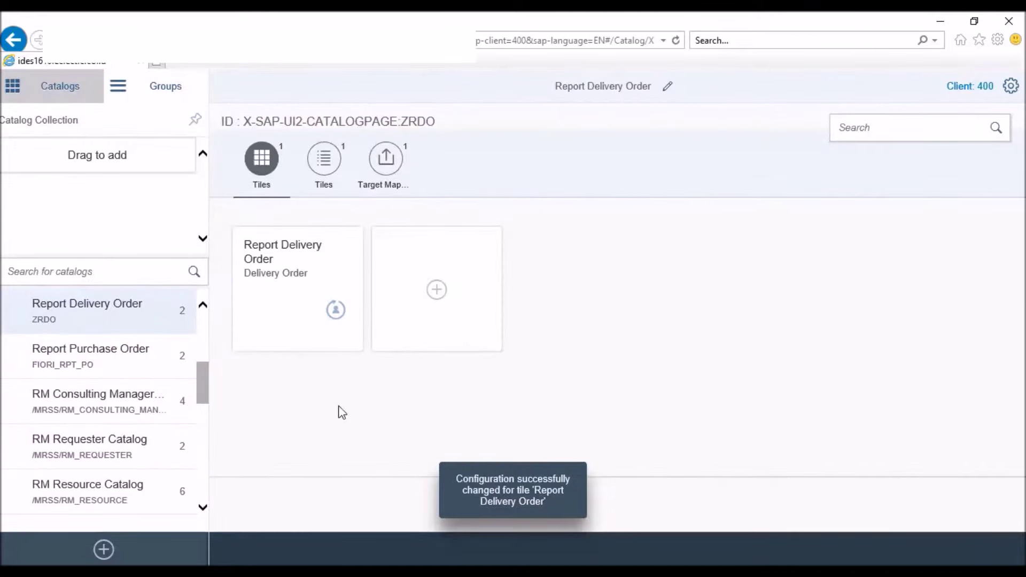
Create and save a group titled "SD Reports" with the ID RPT_DELIVERY.
{"action": "left_click", "coordinate": [173, 90]}
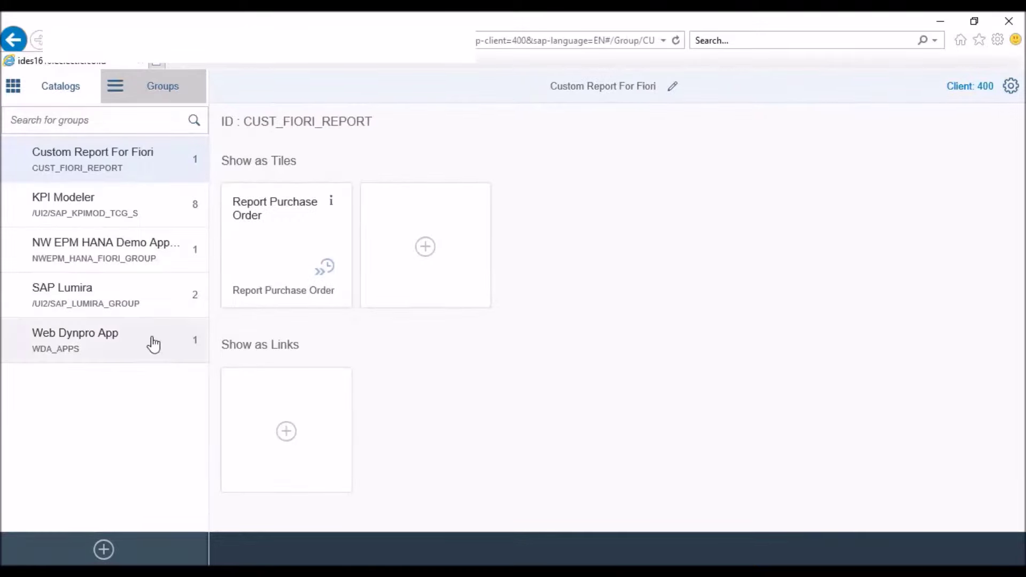
{"action": "left_click", "coordinate": [104, 550]}
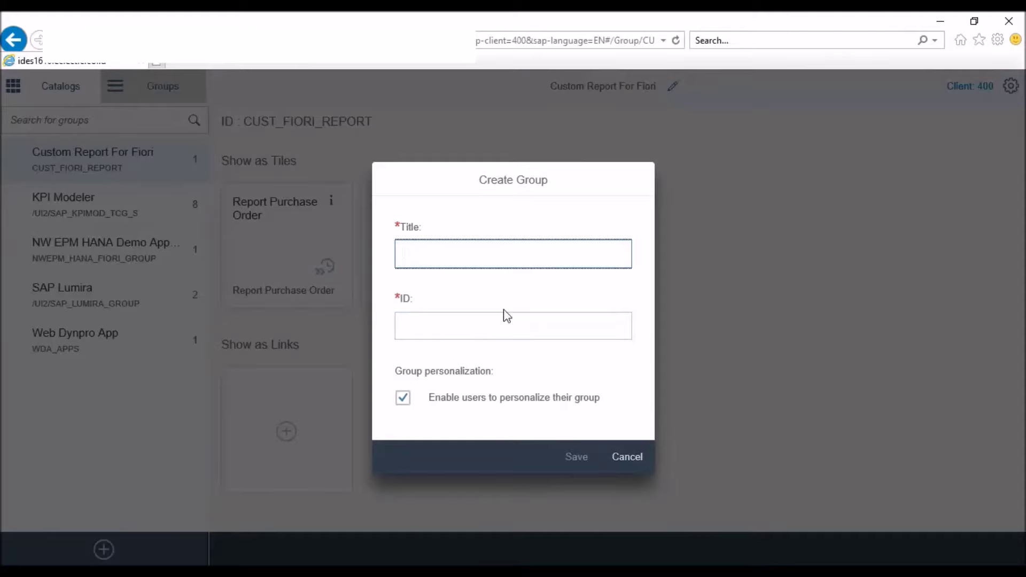
{"action": "type", "text": "SD Reports"}
{"action": "left_click", "coordinate": [468, 330]}
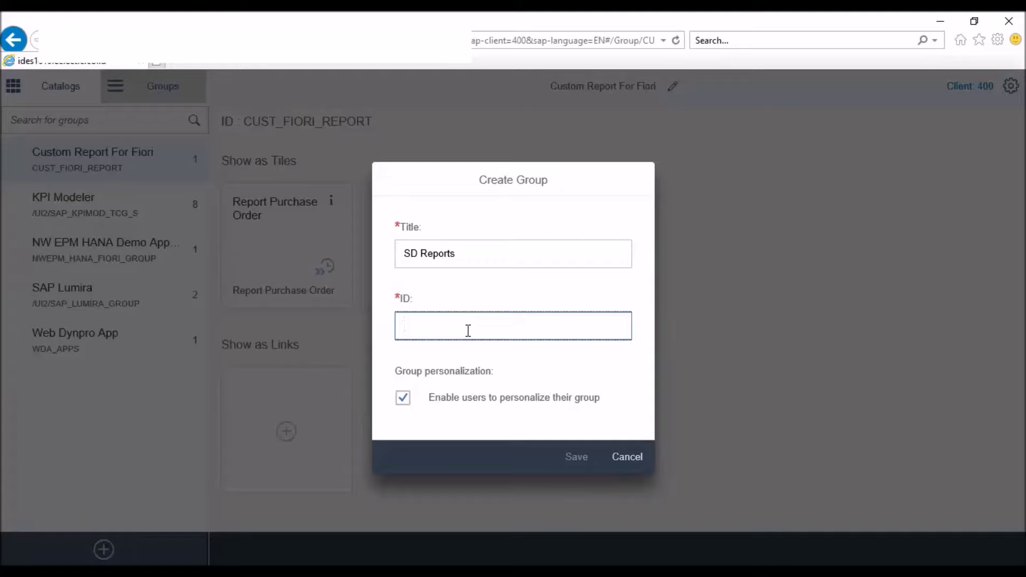
{"action": "type", "text": "D"}
{"action": "key", "text": "BackSpace"}
{"action": "type", "text": "RPT_DELIVERY"}
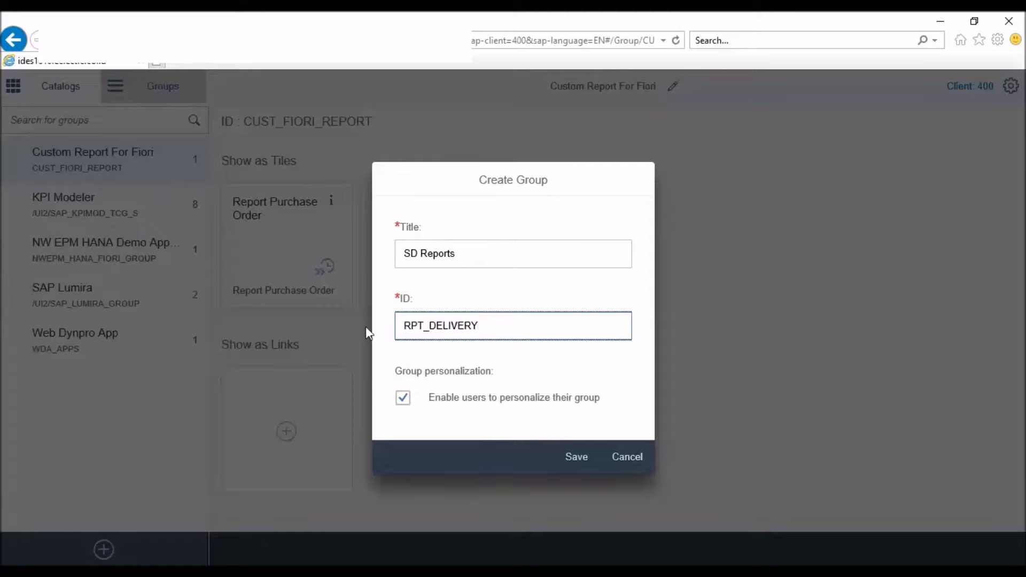
{"action": "left_click", "coordinate": [575, 458]}
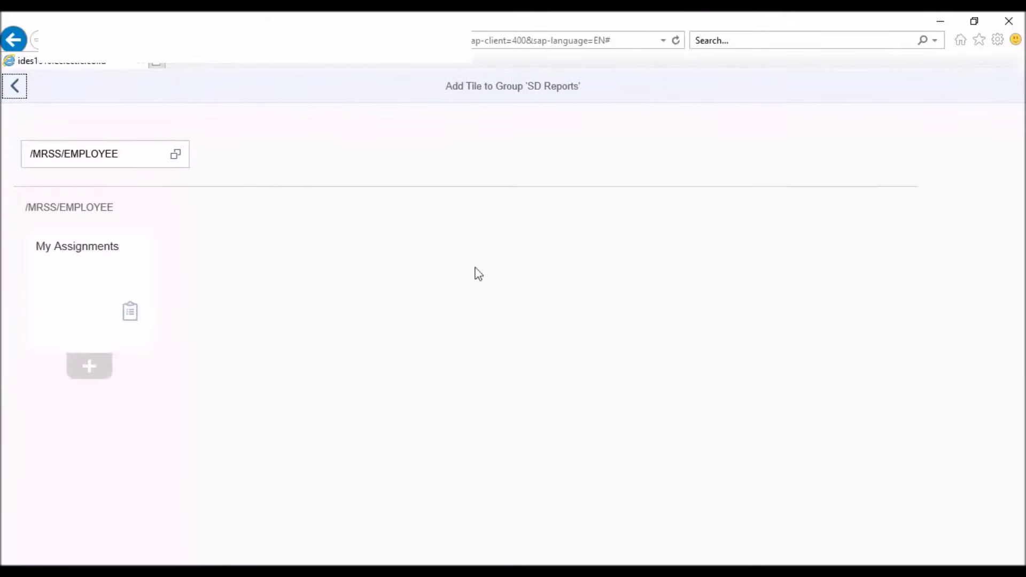
Choose the Report Delivery Order catalog as the source of tiles for the SD Reports group.
{"action": "left_click", "coordinate": [174, 160]}
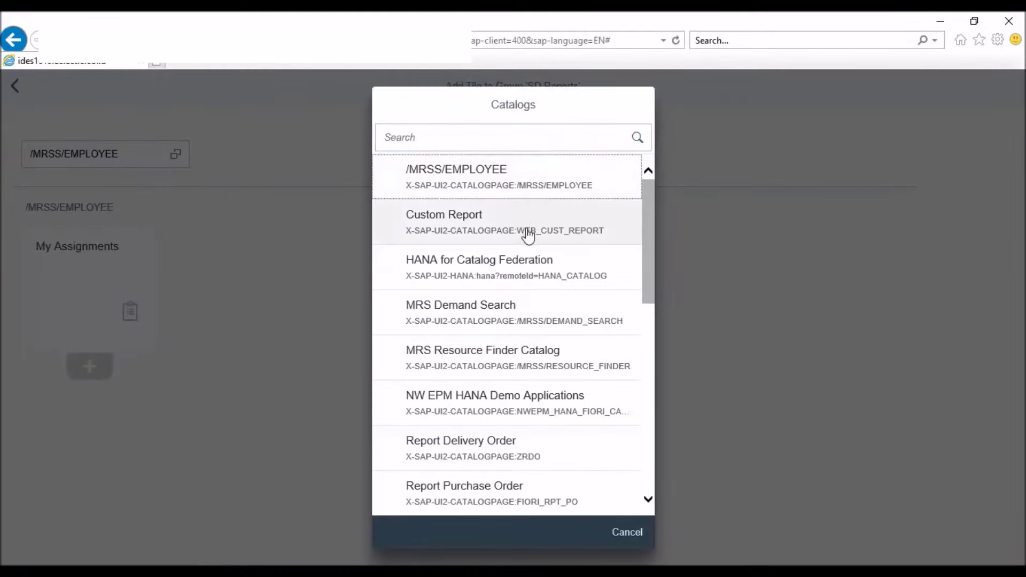
{"action": "left_click", "coordinate": [444, 134]}
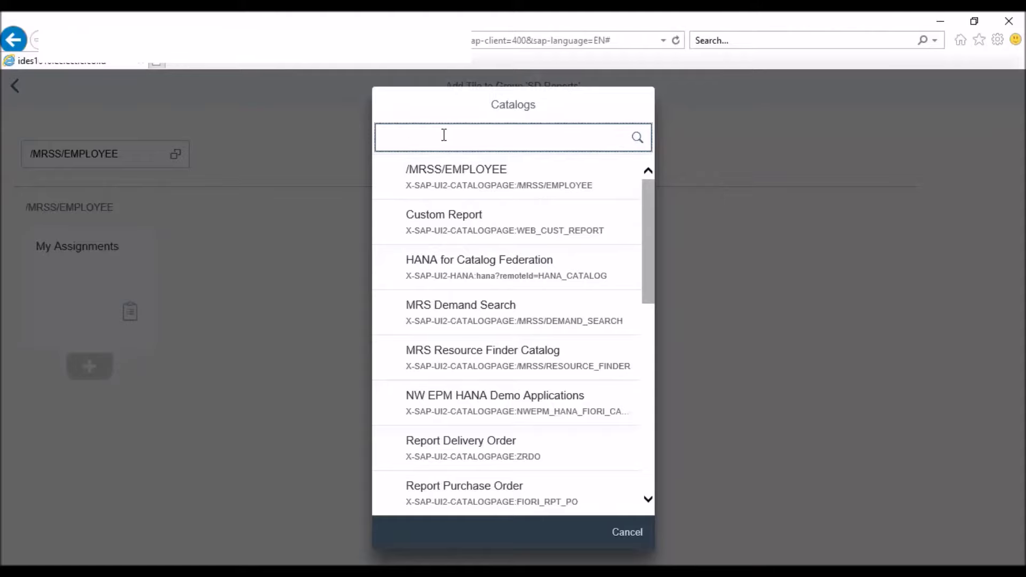
{"action": "type", "text": "ZR"}
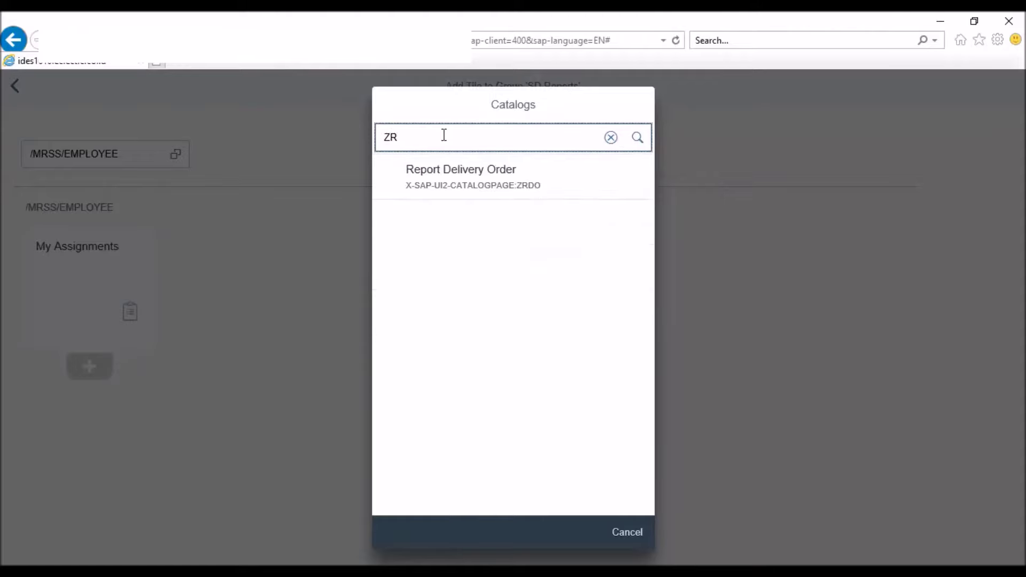
{"action": "left_click", "coordinate": [487, 192]}
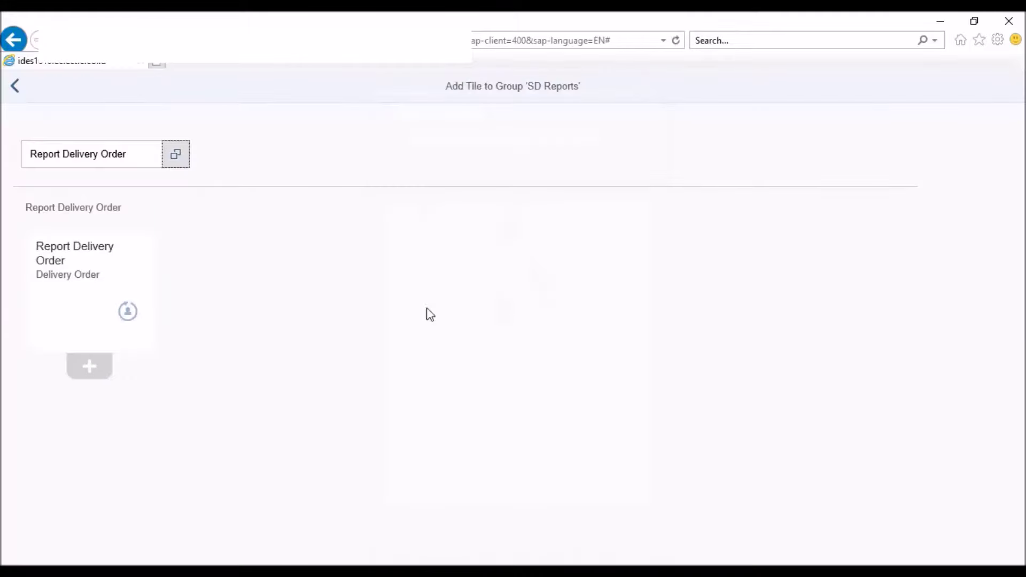
Add the Report Delivery Order tile to the SD Reports group and return to the group overview.
{"action": "left_click", "coordinate": [88, 368]}
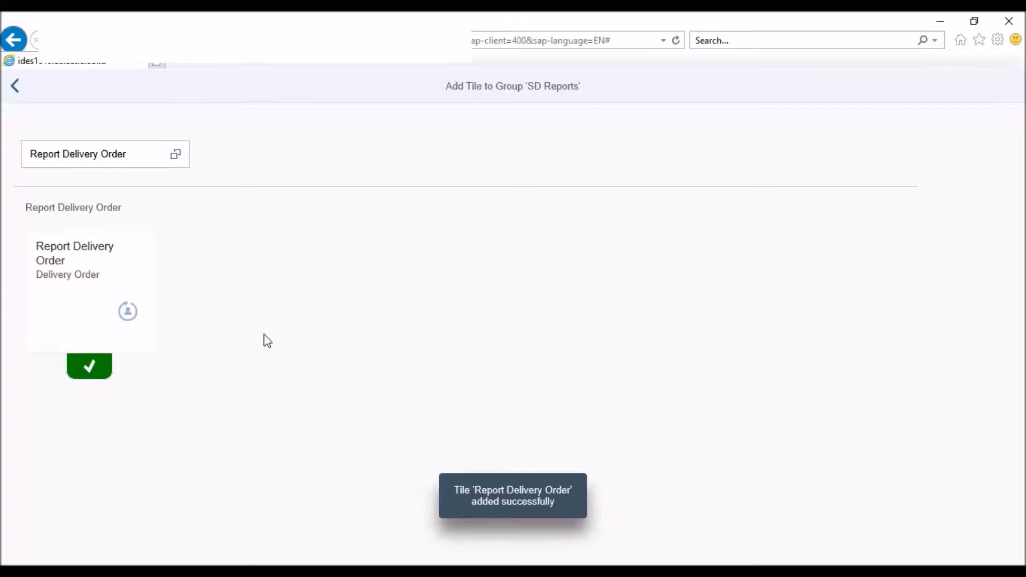
{"action": "left_click", "coordinate": [28, 90]}
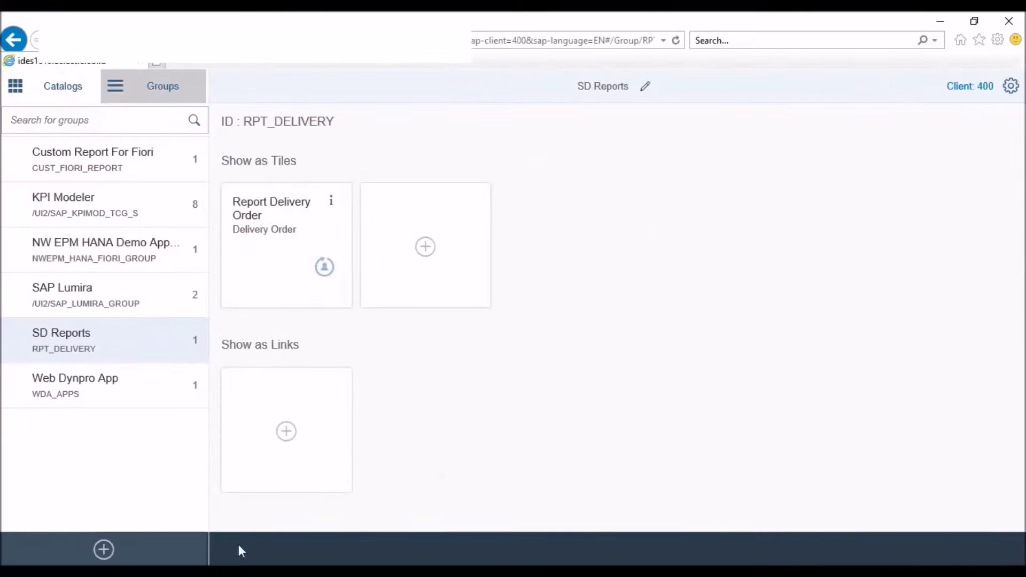
Switch to the Fiori Launchpad logon page in Firefox, reload it and log on with the user name and password.
{"action": "mouse_move", "coordinate": [300, 561]}
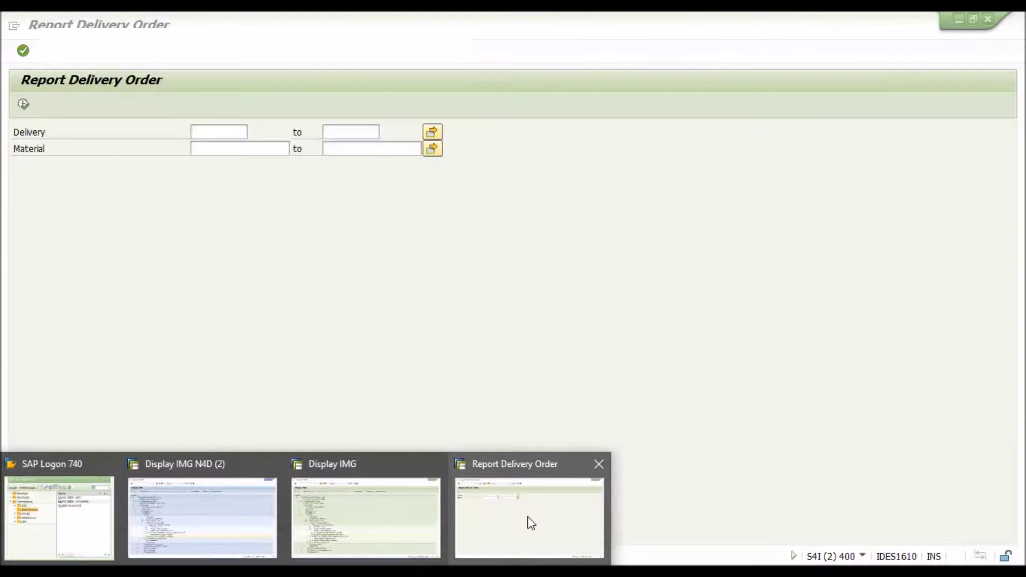
{"action": "left_click", "coordinate": [527, 516]}
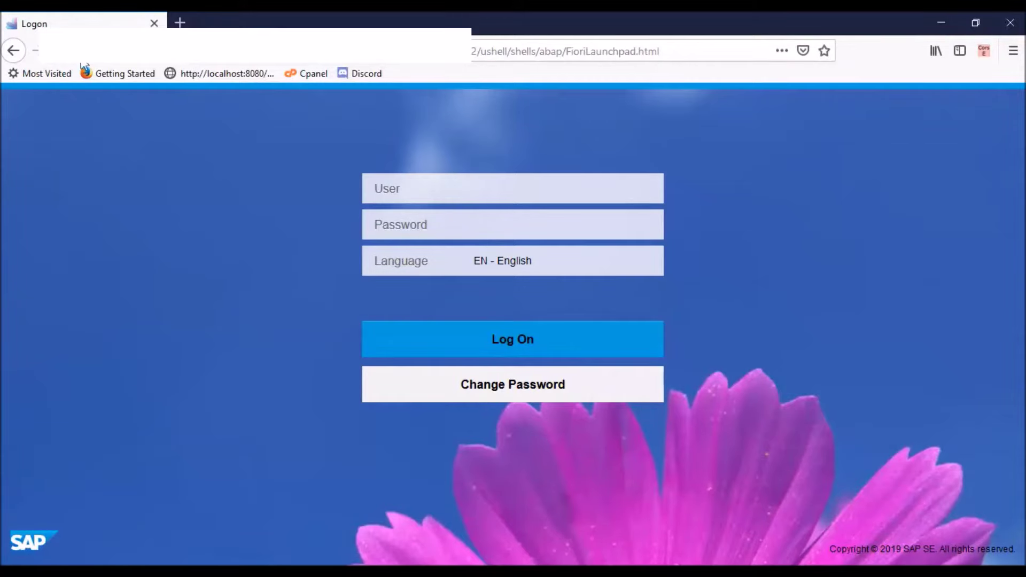
{"action": "key", "text": "F5"}
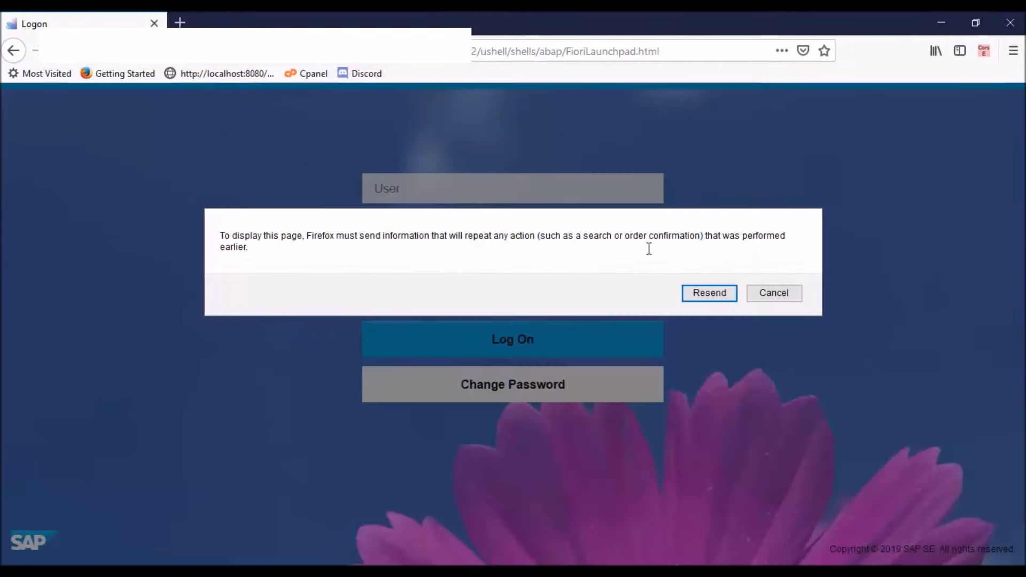
{"action": "left_click", "coordinate": [708, 290]}
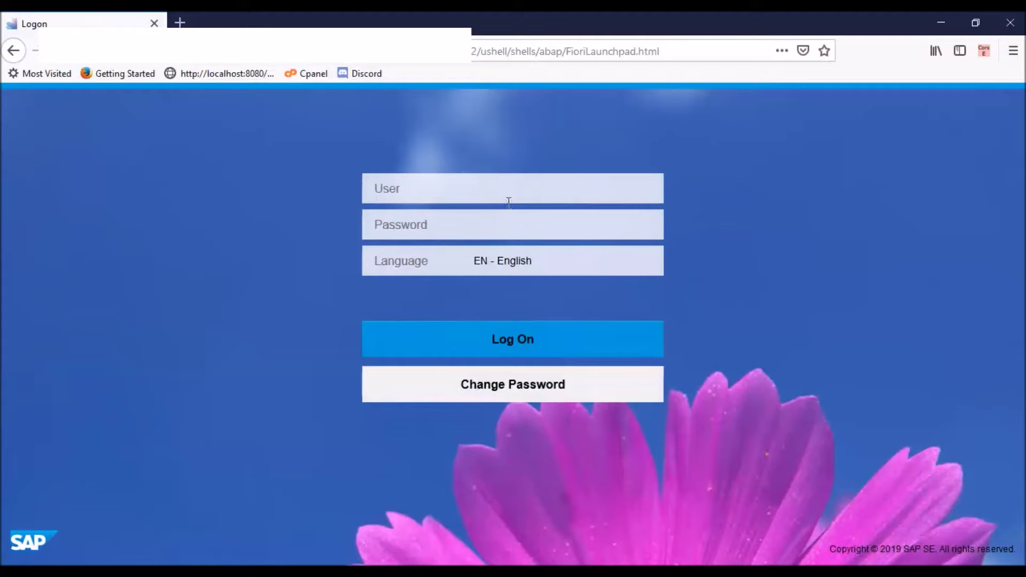
{"action": "type", "text": "husnul"}
{"action": "key", "text": "Tab"}
{"action": "type", "text": "******"}
{"action": "key", "text": "Return"}
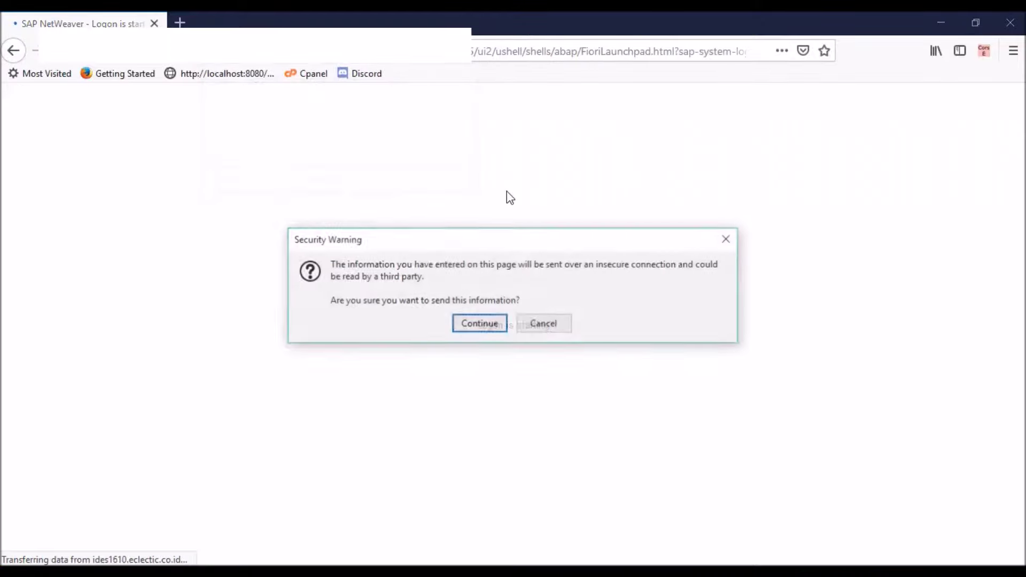
{"action": "left_click", "coordinate": [493, 325]}
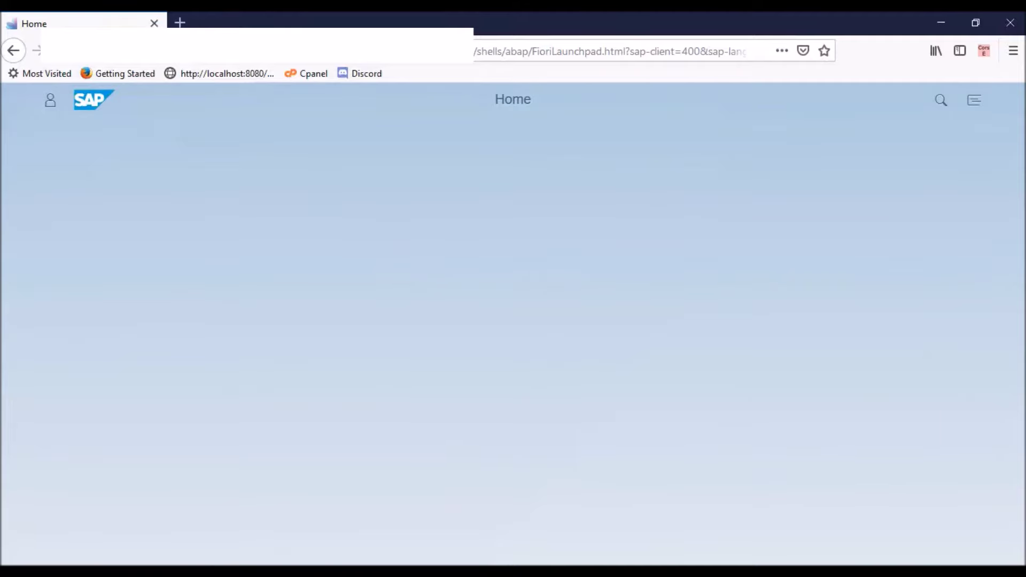
Switch to SAP GUI, open role maintenance with transaction pfcg and start a new single role ZRDO.
{"action": "left_click", "coordinate": [686, 526]}
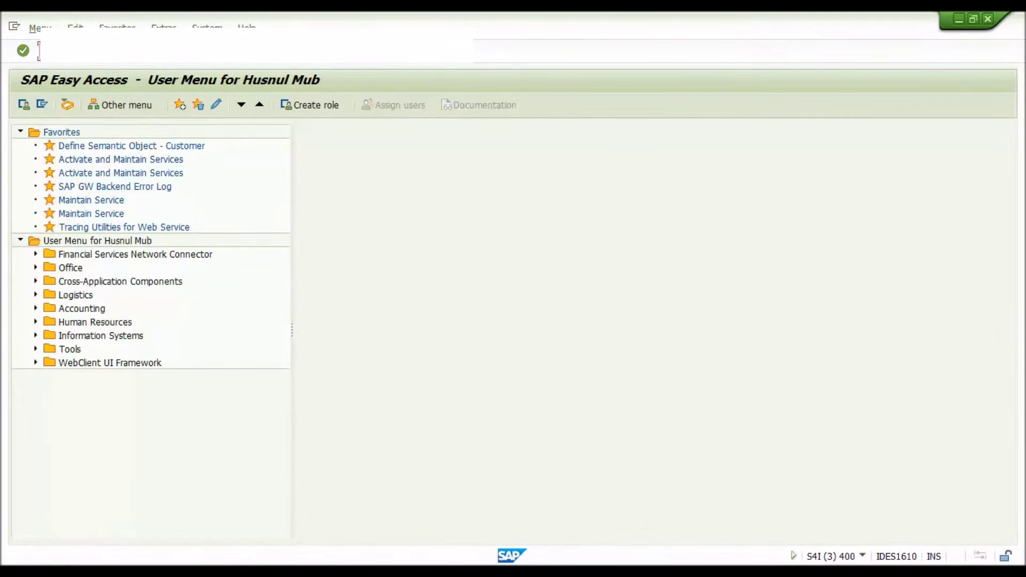
{"action": "type", "text": "pfcg"}
{"action": "key", "text": "Return"}
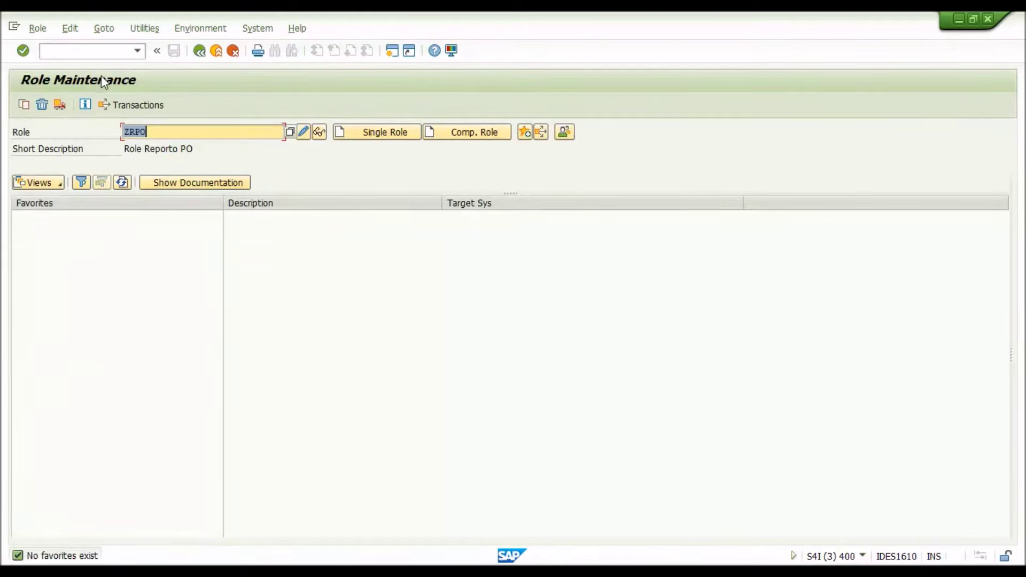
{"action": "key", "text": "BackSpace"}
{"action": "type", "text": "ZRDO"}
{"action": "left_click", "coordinate": [354, 134]}
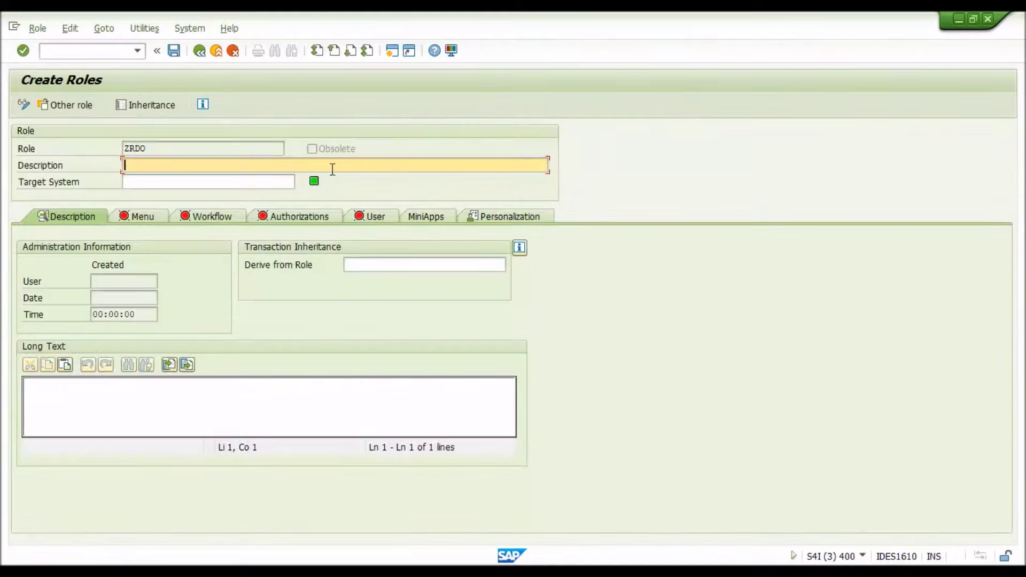
Describe the role as "Report Delivery" and save it to open its role menu.
{"action": "type", "text": "Report"}
{"action": "type", "text": " Delivery "}
{"action": "type", "text": "Di"}
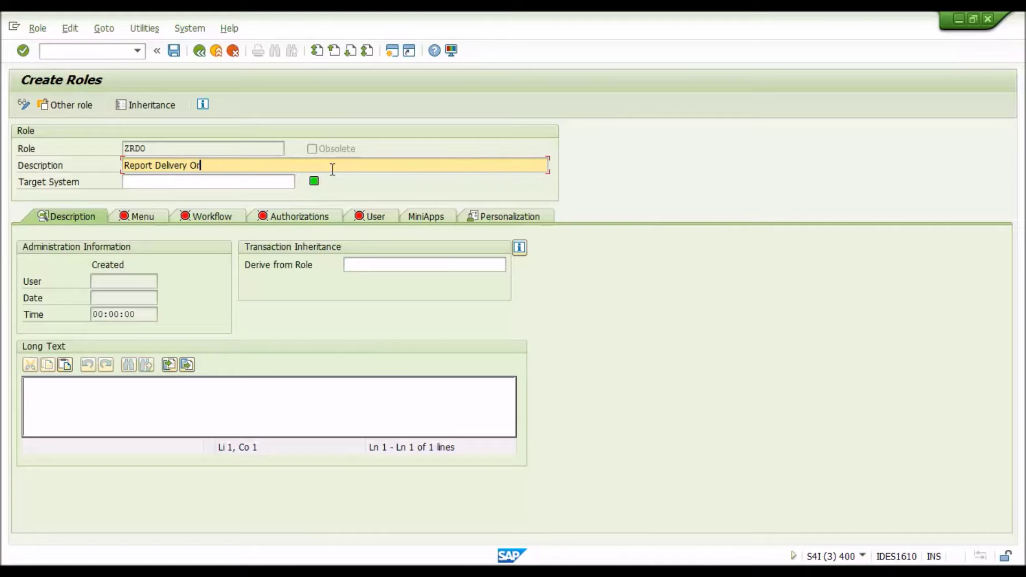
{"action": "key", "text": "BackSpace"}
{"action": "key", "text": "BackSpace"}
{"action": "key", "text": "BackSpace"}
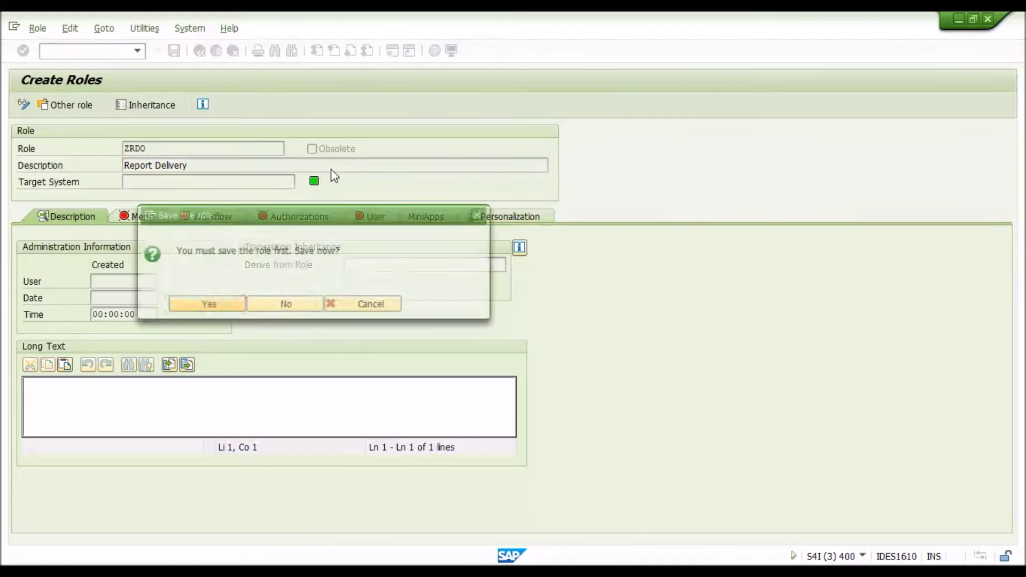
{"action": "left_click", "coordinate": [210, 306]}
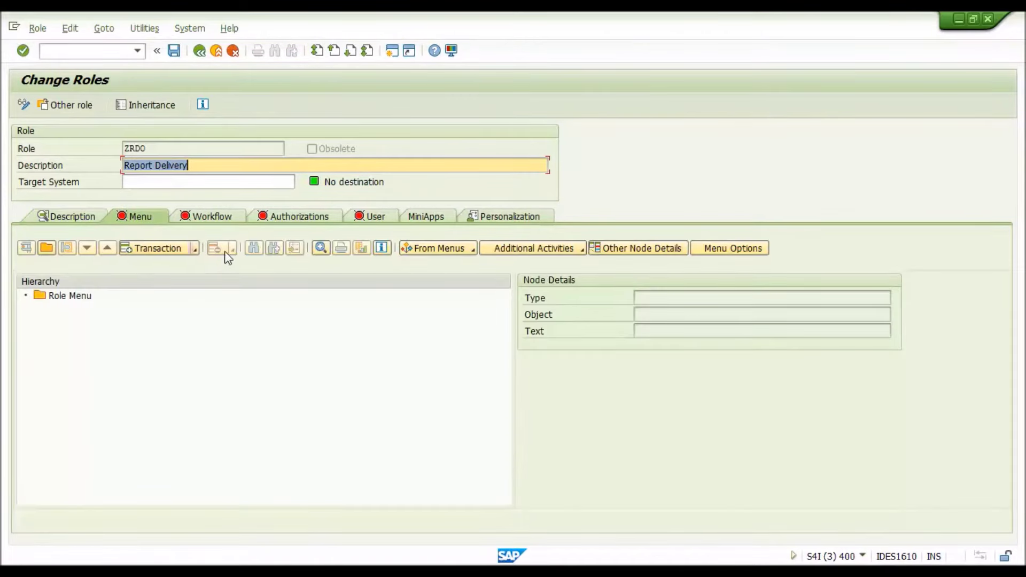
Insert an SAP Fiori tile catalog into the role menu and choose the catalog ID ZRDO.
{"action": "left_click", "coordinate": [194, 249]}
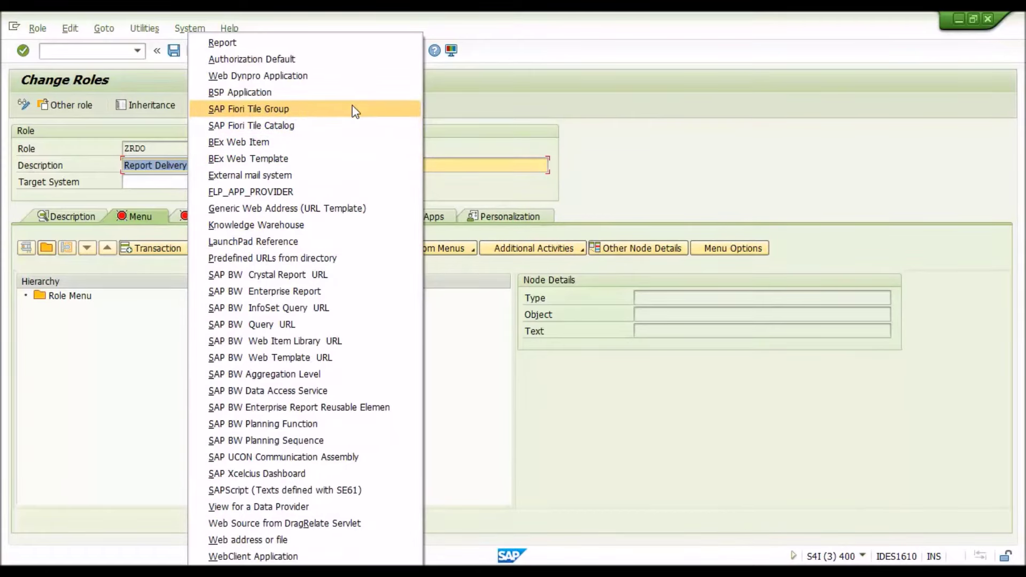
{"action": "left_click", "coordinate": [275, 127]}
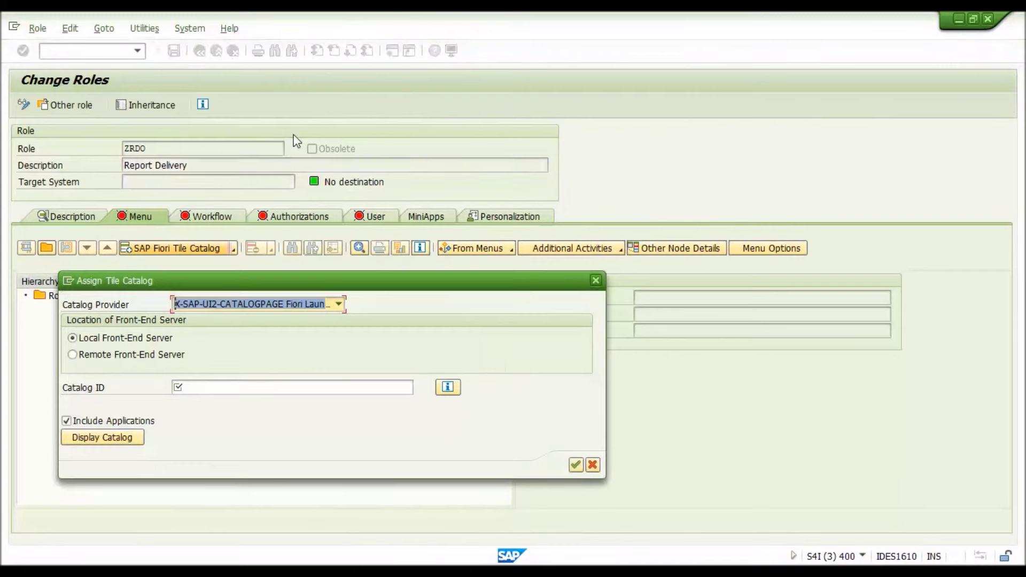
{"action": "left_click", "coordinate": [292, 387]}
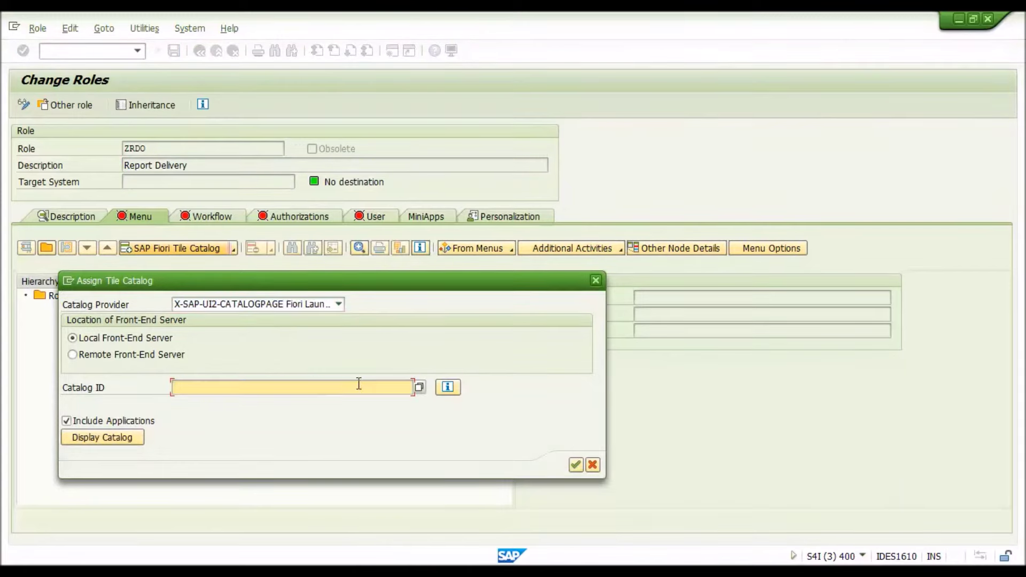
{"action": "left_click", "coordinate": [419, 388]}
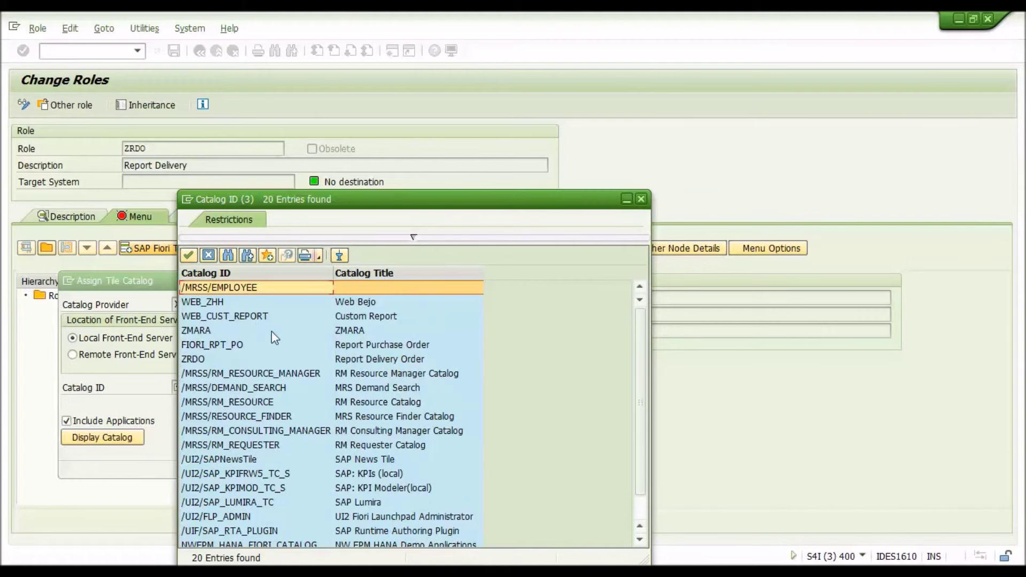
{"action": "scroll", "coordinate": [278, 339], "scroll_direction": "down", "scroll_amount": 1}
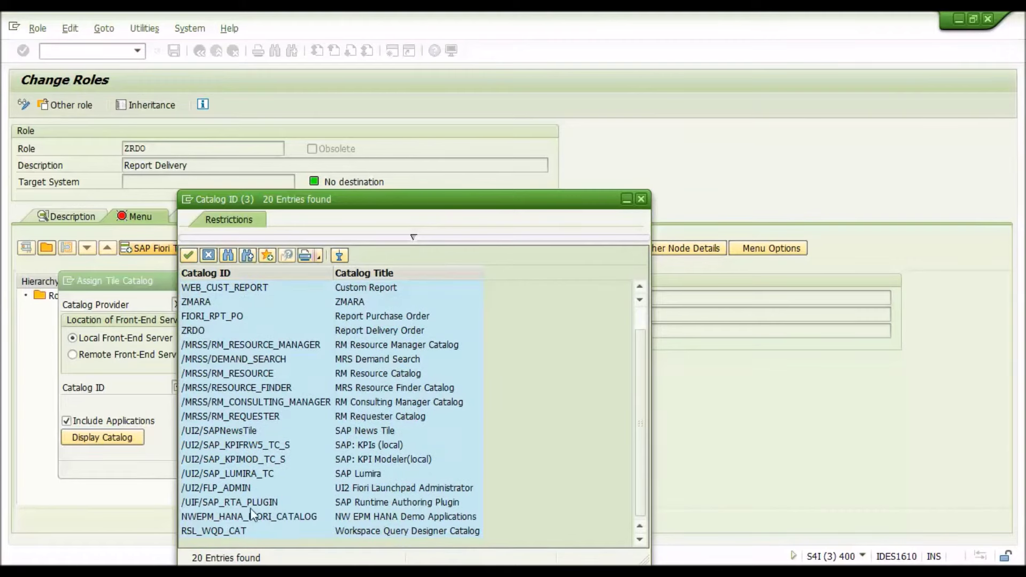
{"action": "left_click", "coordinate": [224, 530]}
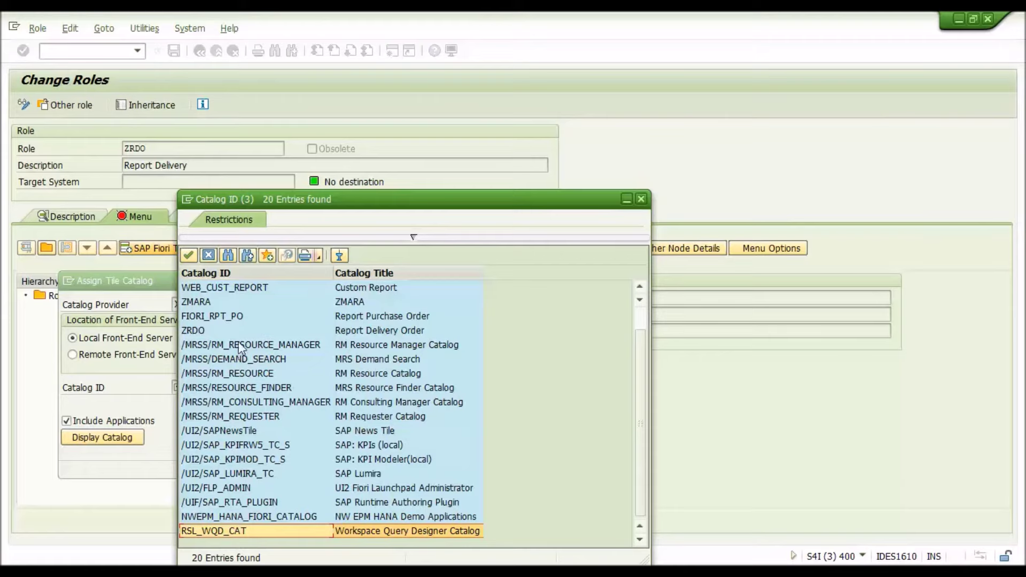
{"action": "left_click", "coordinate": [202, 331]}
{"action": "double_click", "coordinate": [198, 332]}
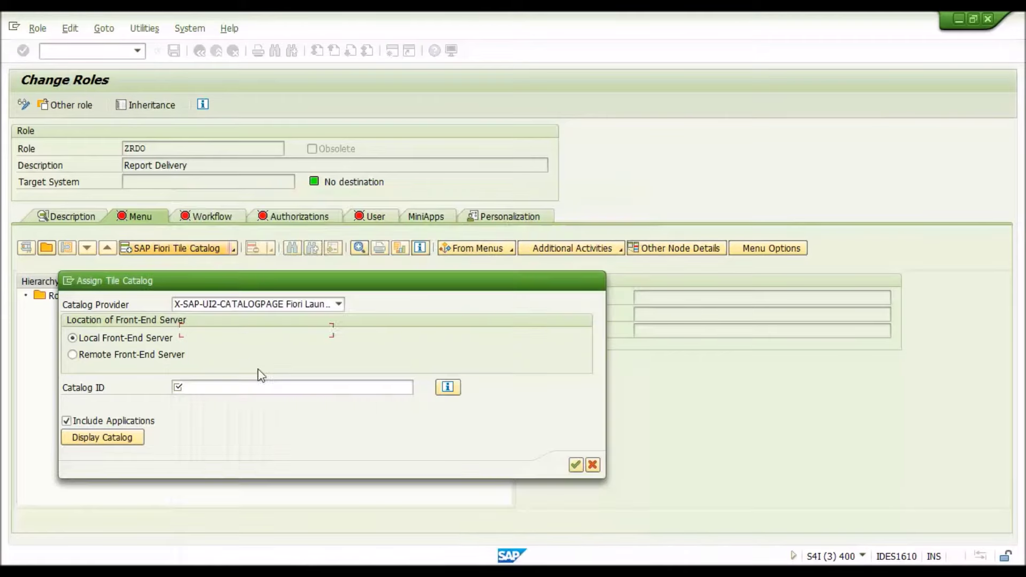
{"action": "left_click", "coordinate": [228, 387]}
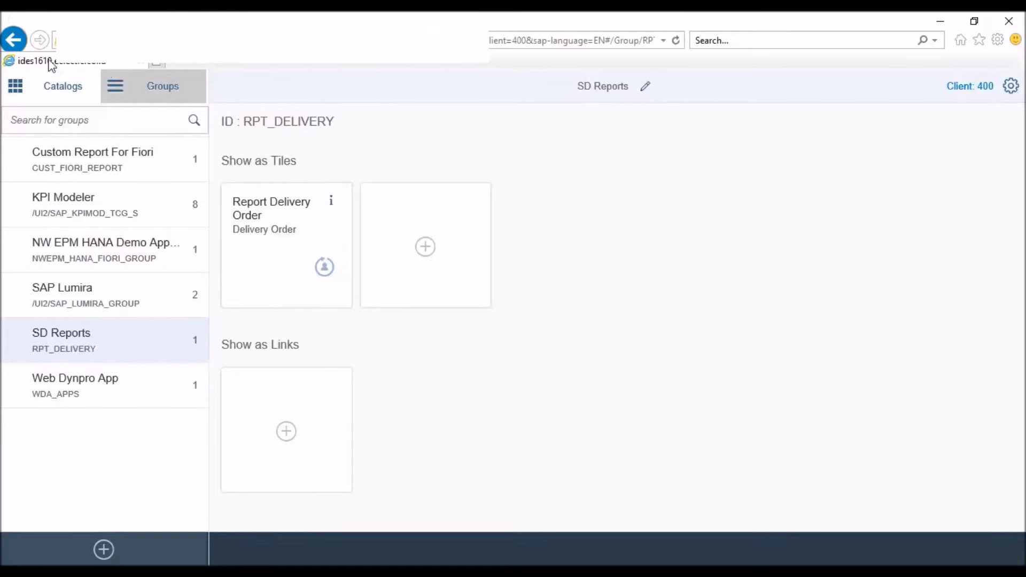
Switch to the Launchpad Designer and review the Report Delivery Order catalog's ID, target mapping and tile configuration.
{"action": "left_click", "coordinate": [15, 41]}
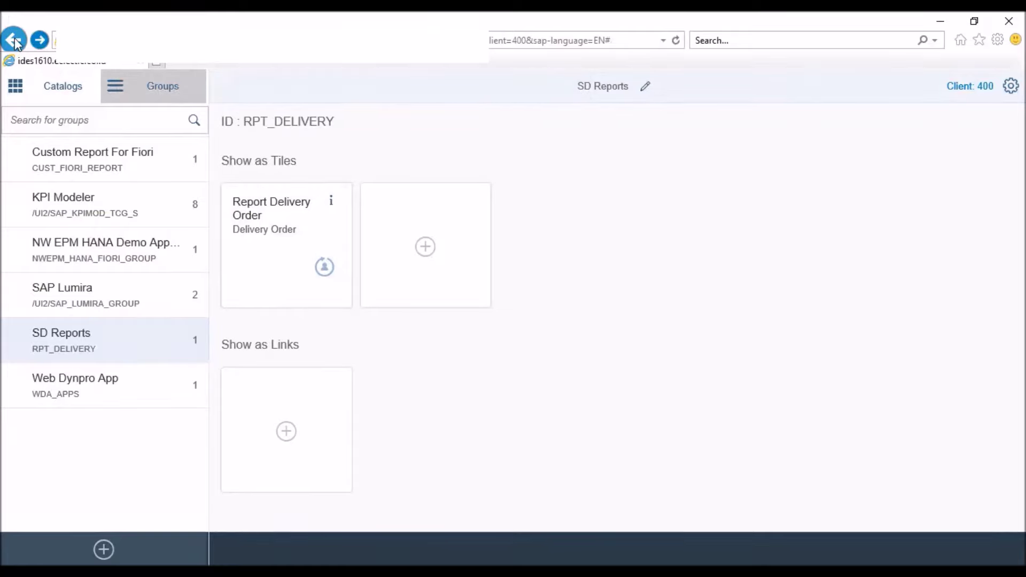
{"action": "left_click", "coordinate": [14, 41]}
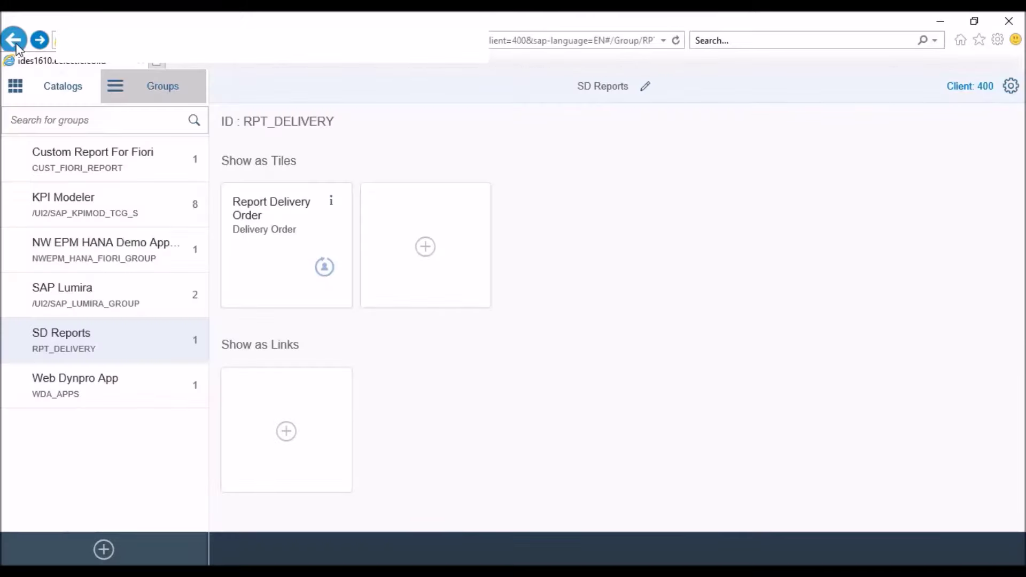
{"action": "left_click", "coordinate": [15, 43]}
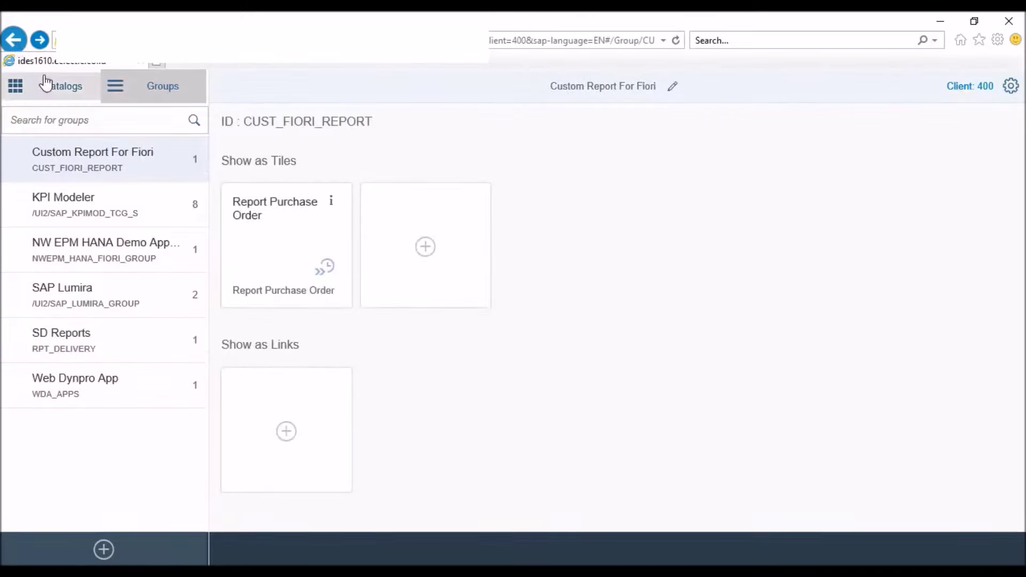
{"action": "left_click", "coordinate": [45, 83]}
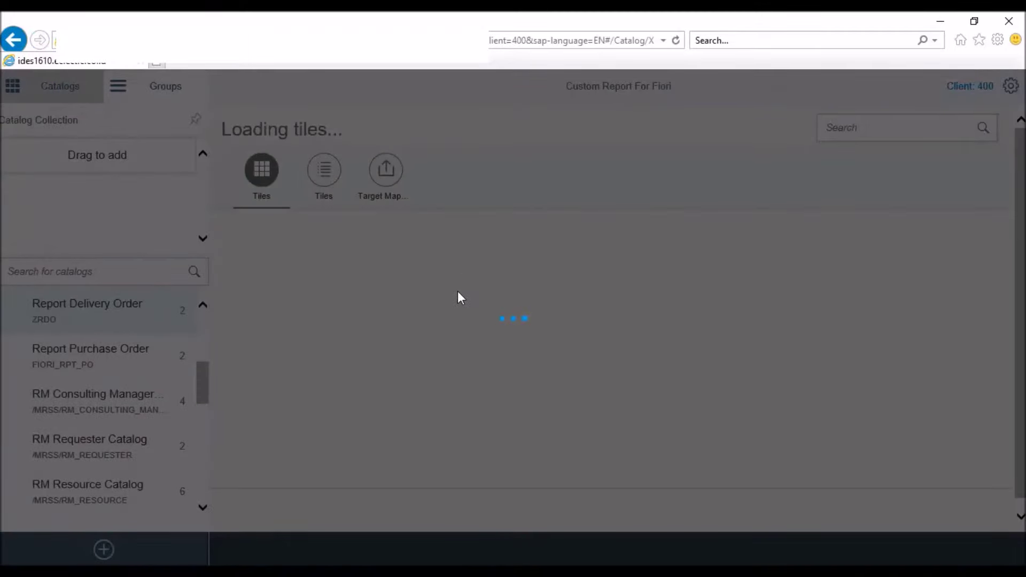
{"action": "scroll", "coordinate": [130, 449], "scroll_direction": "down", "scroll_amount": 3}
{"action": "scroll", "coordinate": [137, 433], "scroll_direction": "up", "scroll_amount": 3}
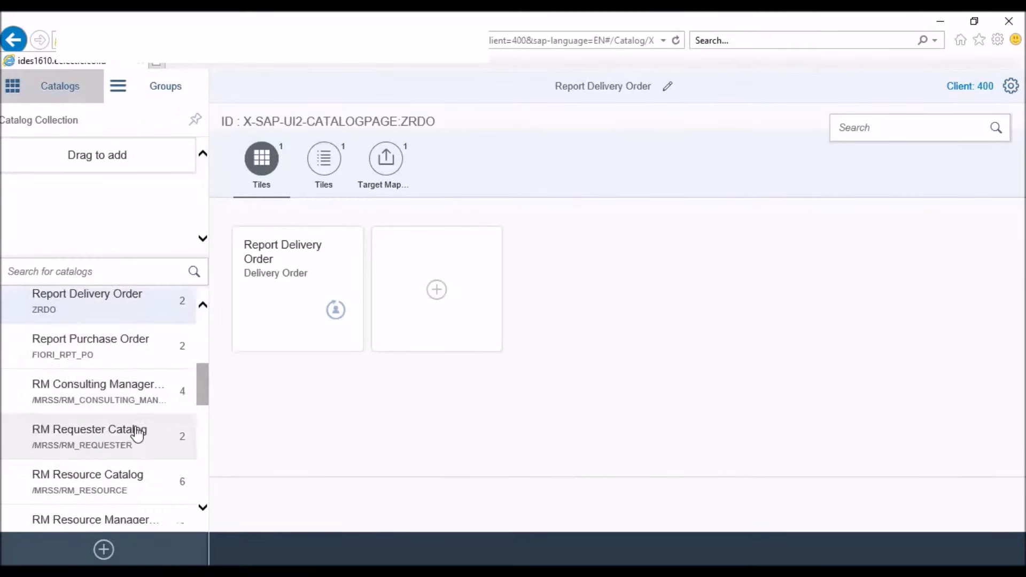
{"action": "scroll", "coordinate": [137, 433], "scroll_direction": "up", "scroll_amount": 2}
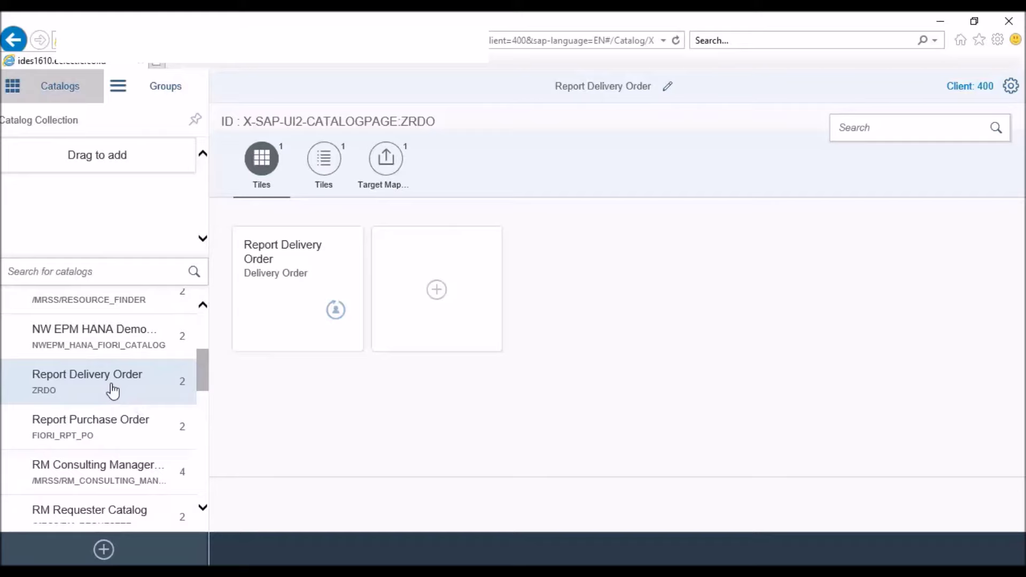
{"action": "left_click_drag", "start_coordinate": [80, 384], "coordinate": [225, 389]}
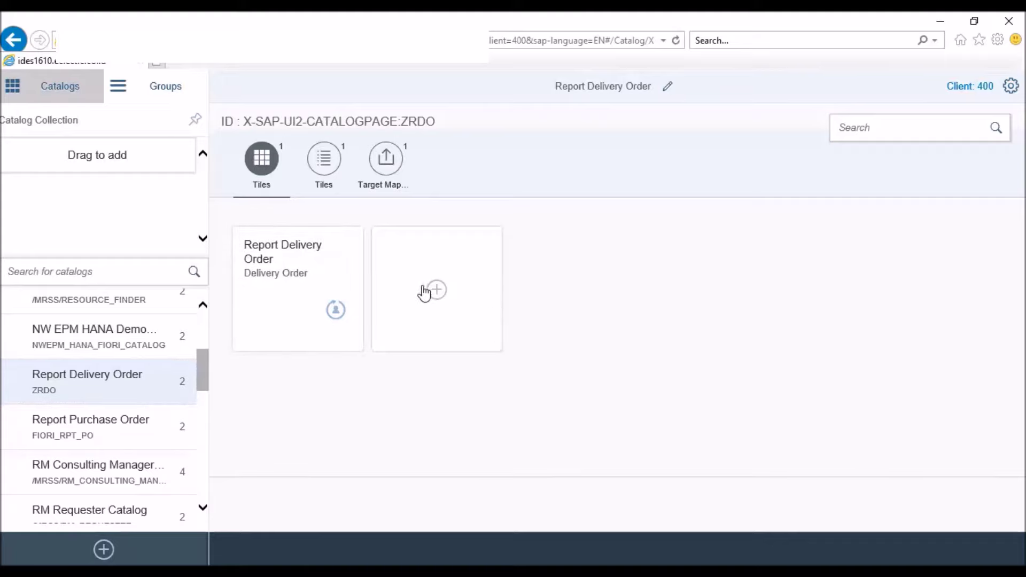
{"action": "left_click", "coordinate": [383, 170]}
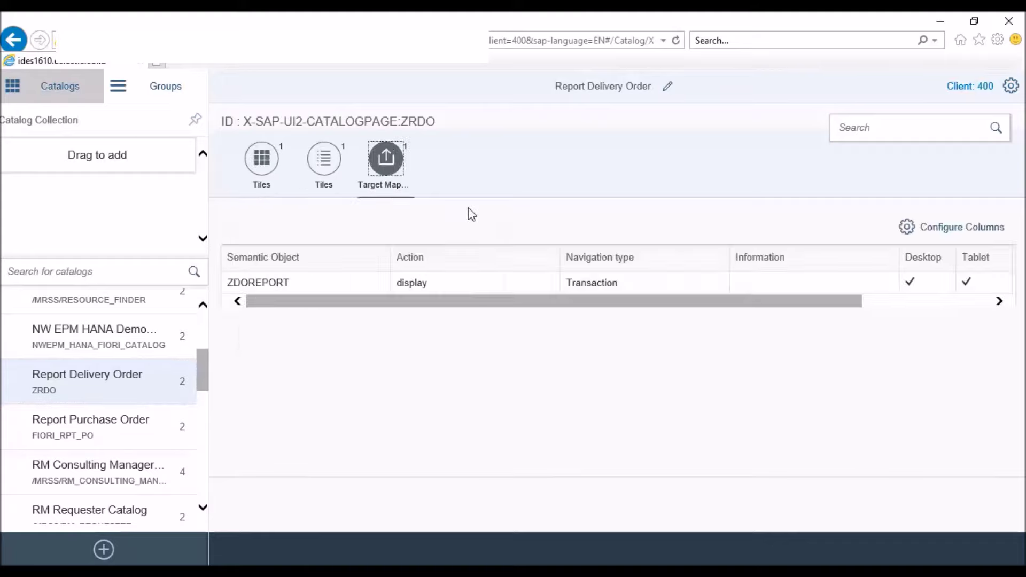
{"action": "left_click", "coordinate": [263, 172]}
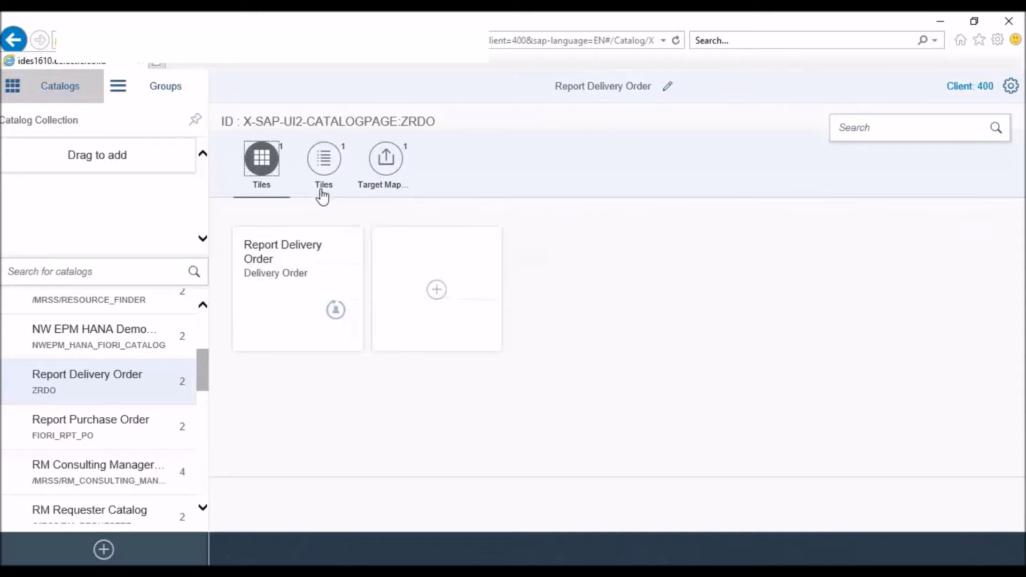
{"action": "left_click", "coordinate": [321, 320]}
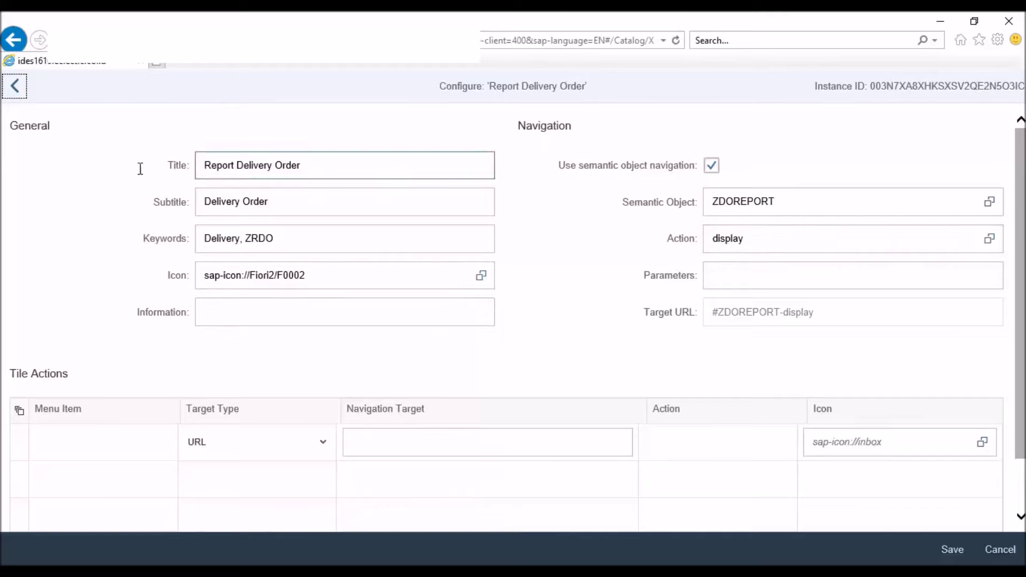
{"action": "left_click", "coordinate": [26, 95]}
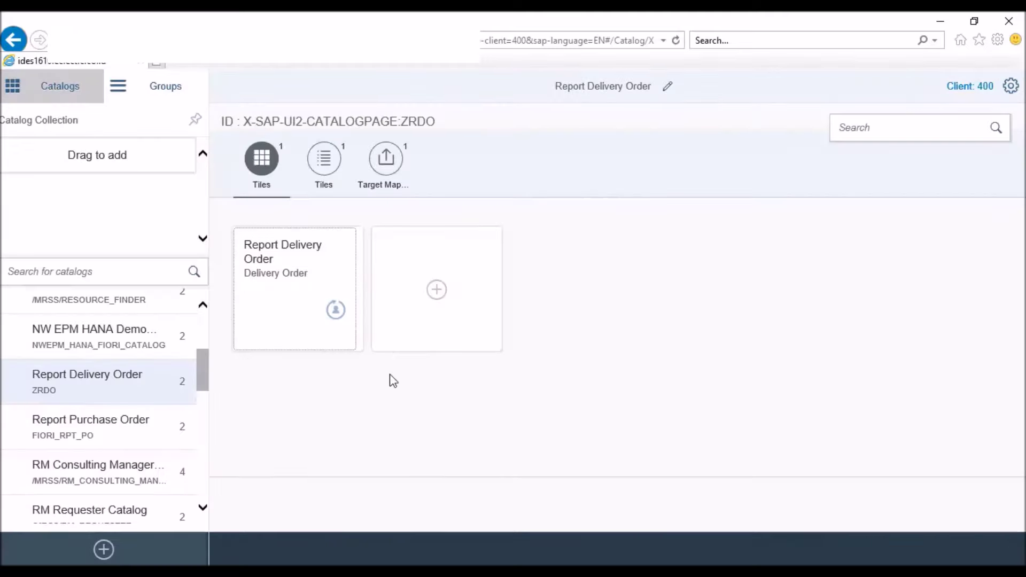
Return to the ZRDO role in SAP GUI and confirm the assignment of the Report Delivery Order tile catalog.
{"action": "key", "text": "alt+Tab"}
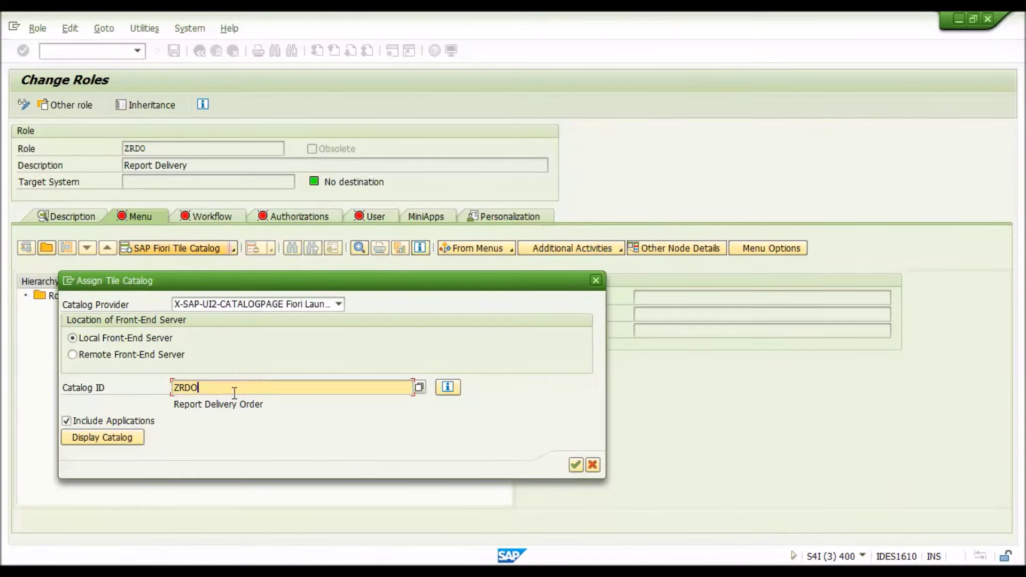
{"action": "left_click", "coordinate": [574, 464]}
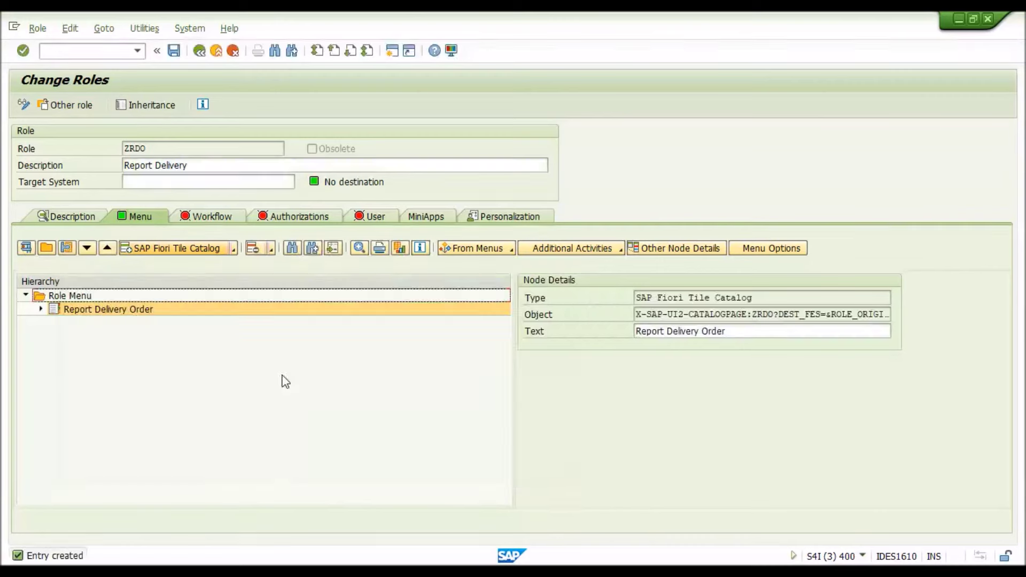
Start inserting an SAP Fiori tile group into the role menu, and copy the SD Reports group's ID from the Launchpad Designer.
{"action": "left_click", "coordinate": [233, 249]}
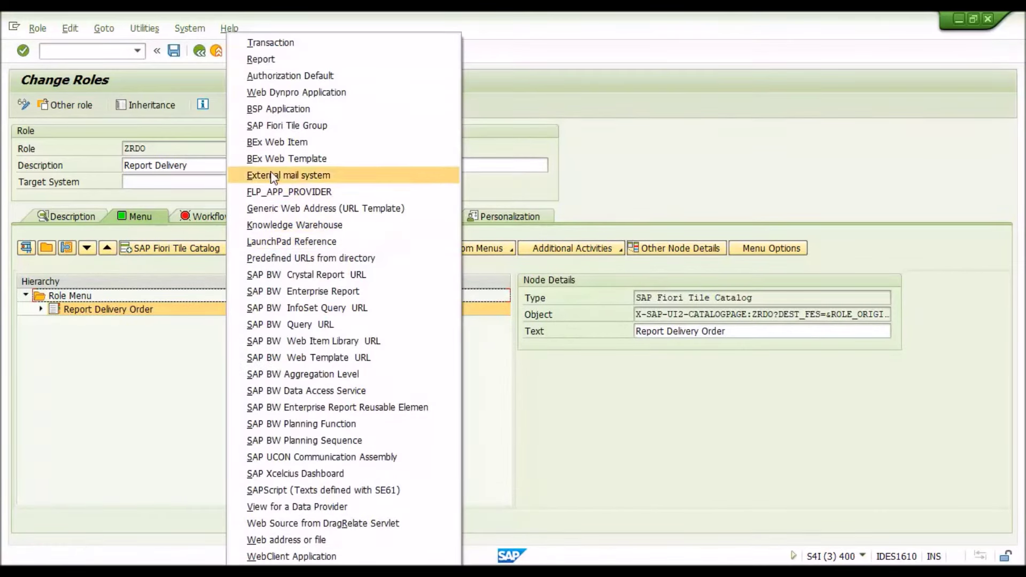
{"action": "left_click", "coordinate": [284, 126]}
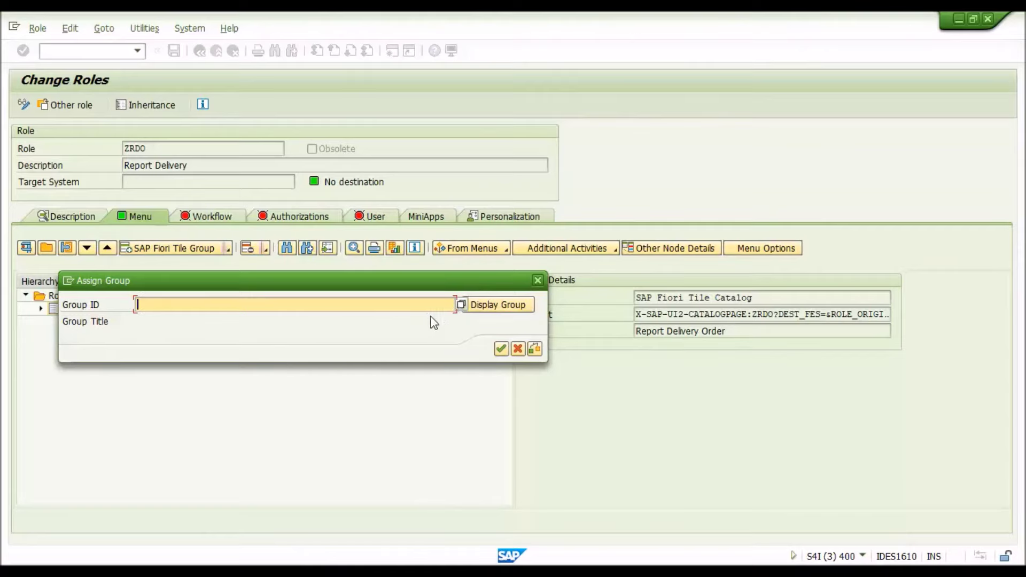
{"action": "key", "text": "alt+Tab"}
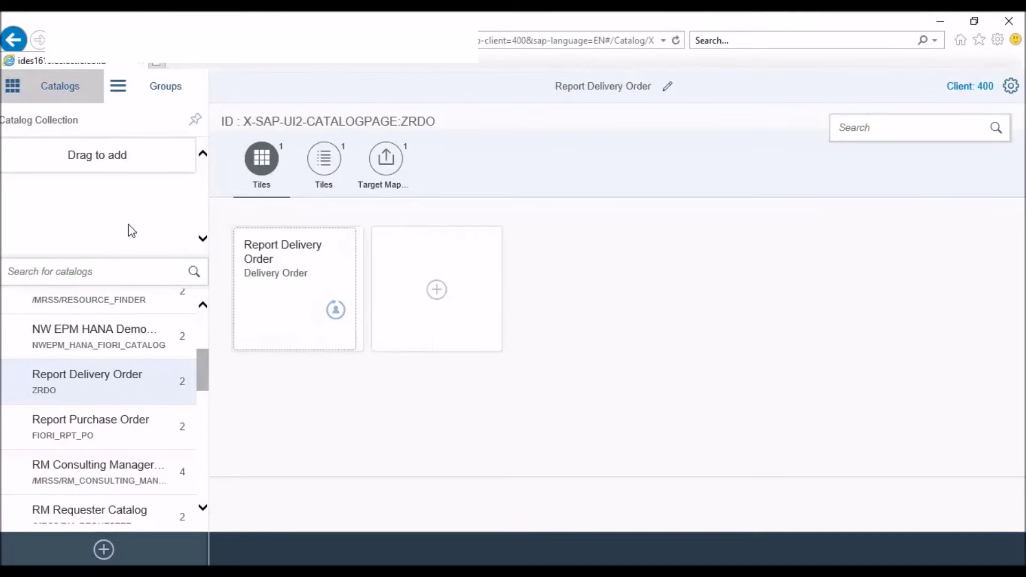
{"action": "left_click", "coordinate": [159, 88]}
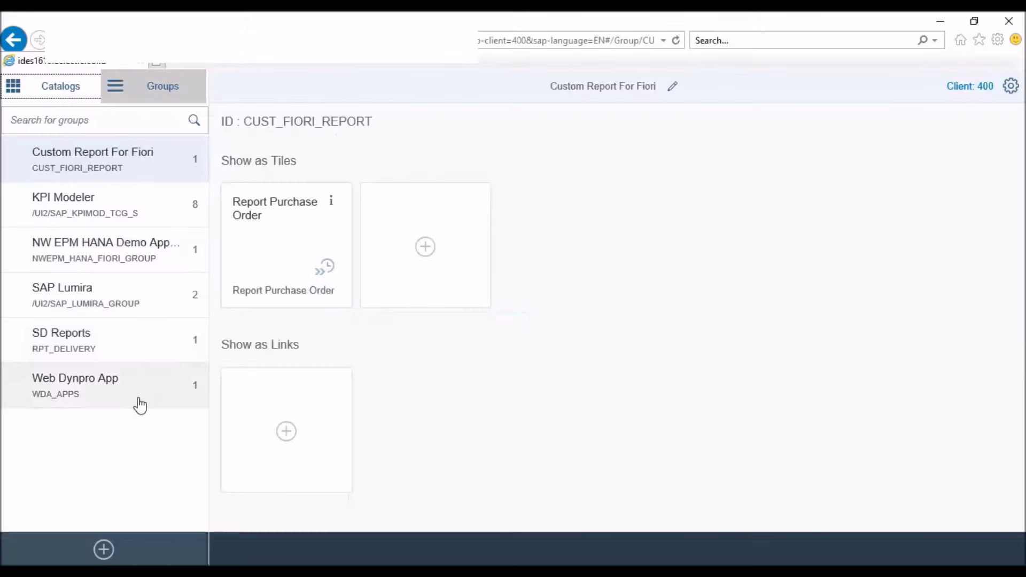
{"action": "left_click_drag", "start_coordinate": [75, 344], "coordinate": [140, 369]}
{"action": "left_click_drag", "start_coordinate": [335, 121], "coordinate": [243, 124]}
Return to SAP GUI, assign the tile group RPT_DELIVERY to the role menu and save the role.
{"action": "key", "text": "alt+Tab"}
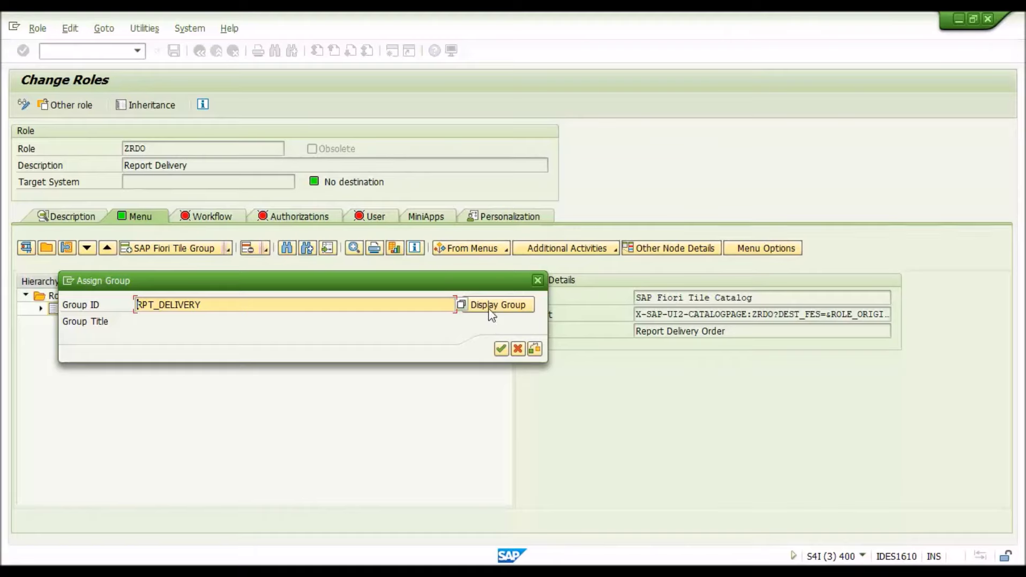
{"action": "left_click", "coordinate": [459, 304]}
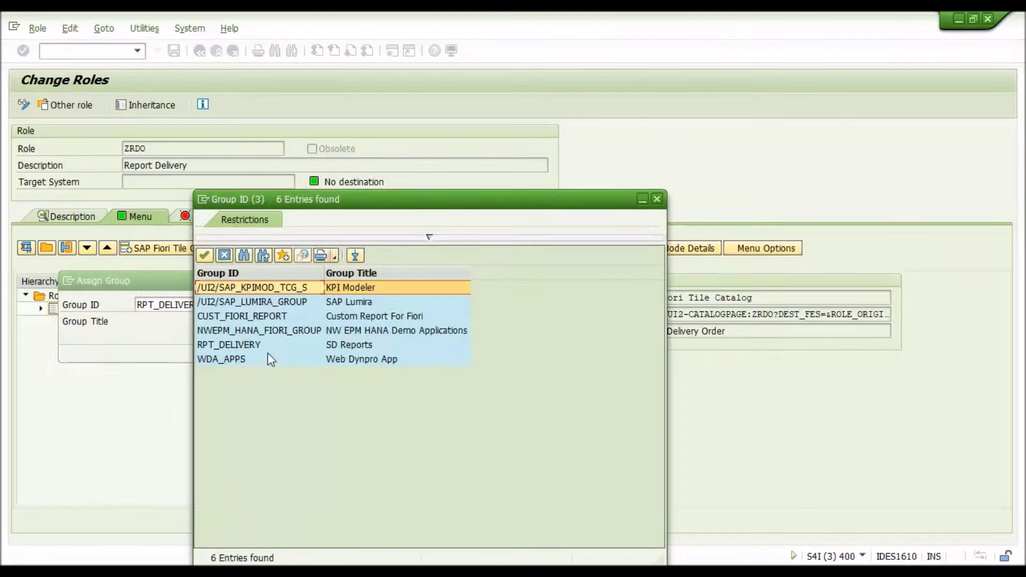
{"action": "double_click", "coordinate": [233, 346]}
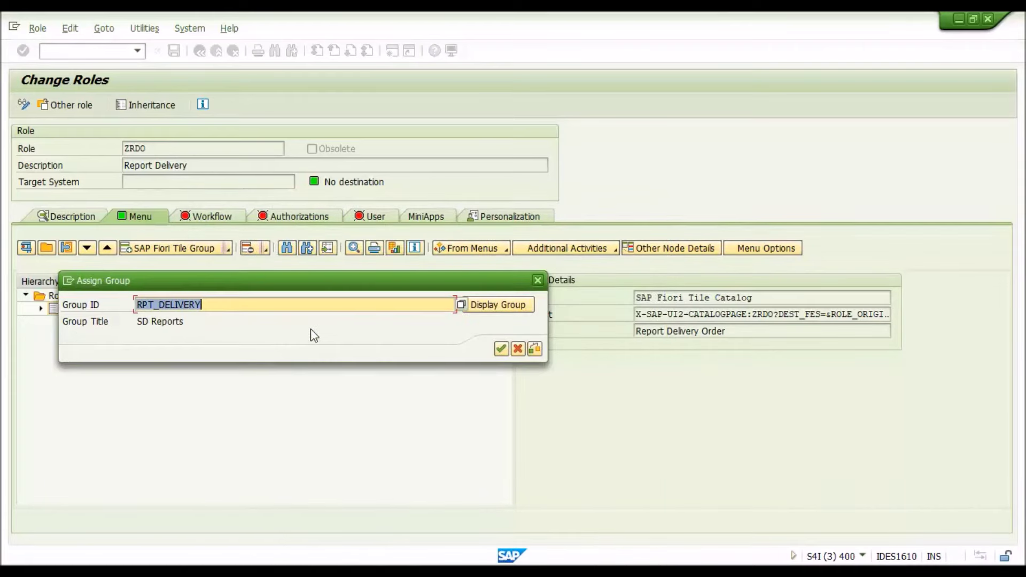
{"action": "left_click", "coordinate": [501, 348]}
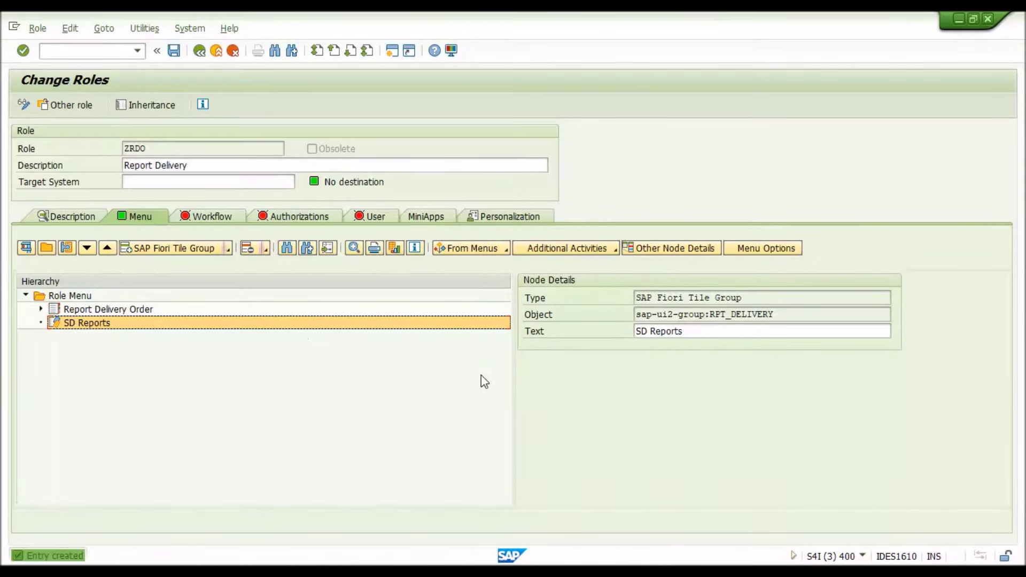
{"action": "left_click", "coordinate": [174, 51]}
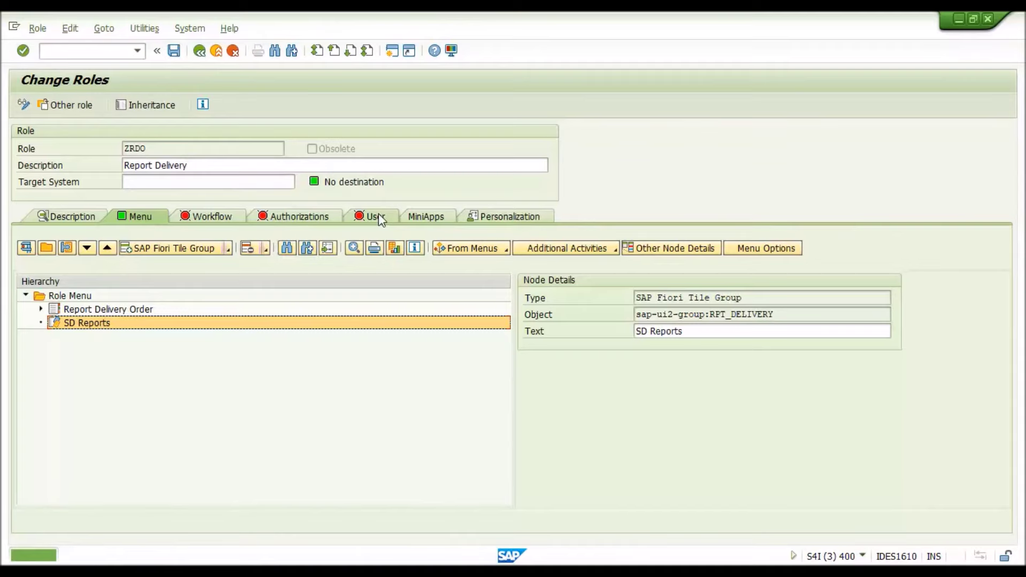
Assign the user ID to the ZRDO role and save the role.
{"action": "left_click", "coordinate": [378, 215]}
{"action": "type", "text": "H"}
{"action": "key", "text": "Down"}
{"action": "key", "text": "Return"}
{"action": "key", "text": "ctrl+s"}
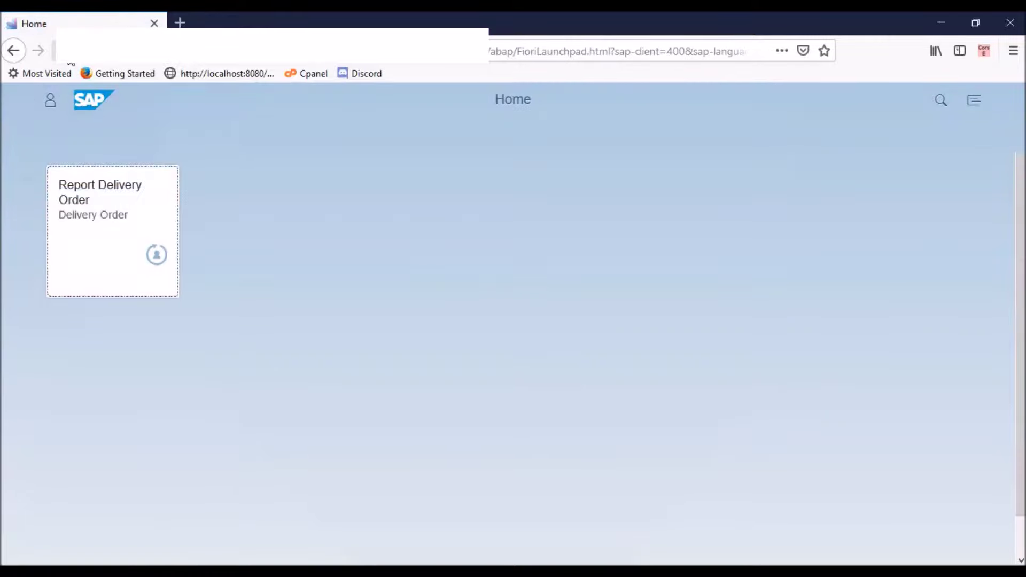
Switch to the Fiori Launchpad home page, open the Report Delivery Order app and execute it with empty delivery and material selections.
{"action": "left_click", "coordinate": [113, 218]}
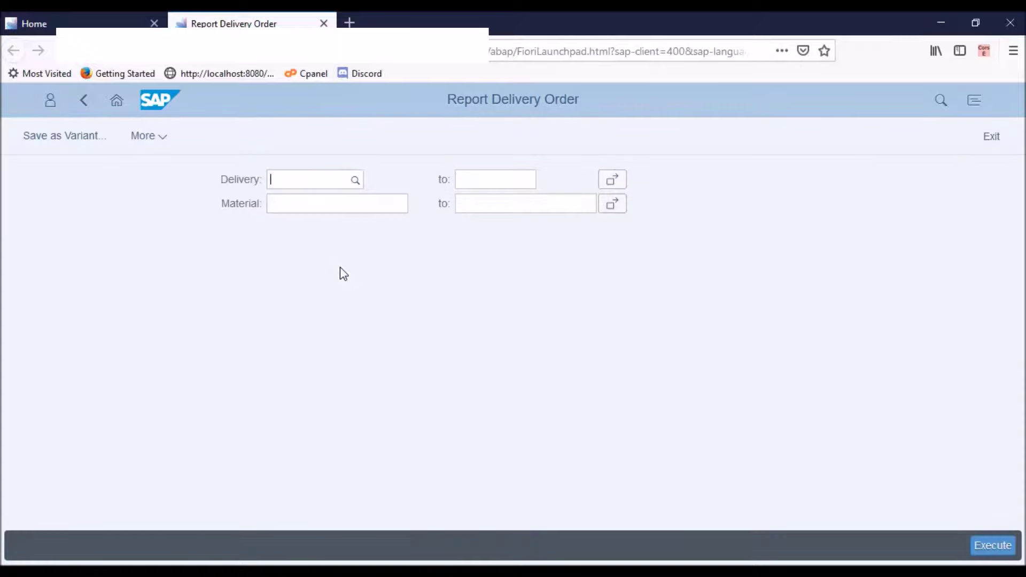
{"action": "left_click", "coordinate": [312, 202]}
{"action": "left_click", "coordinate": [300, 184]}
{"action": "left_click", "coordinate": [316, 206]}
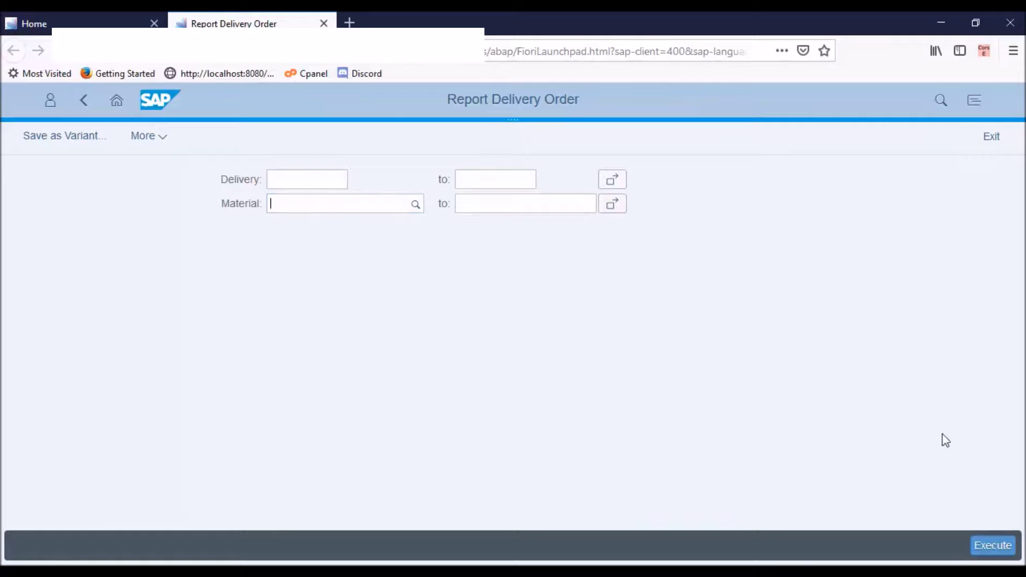
{"action": "left_click", "coordinate": [985, 550]}
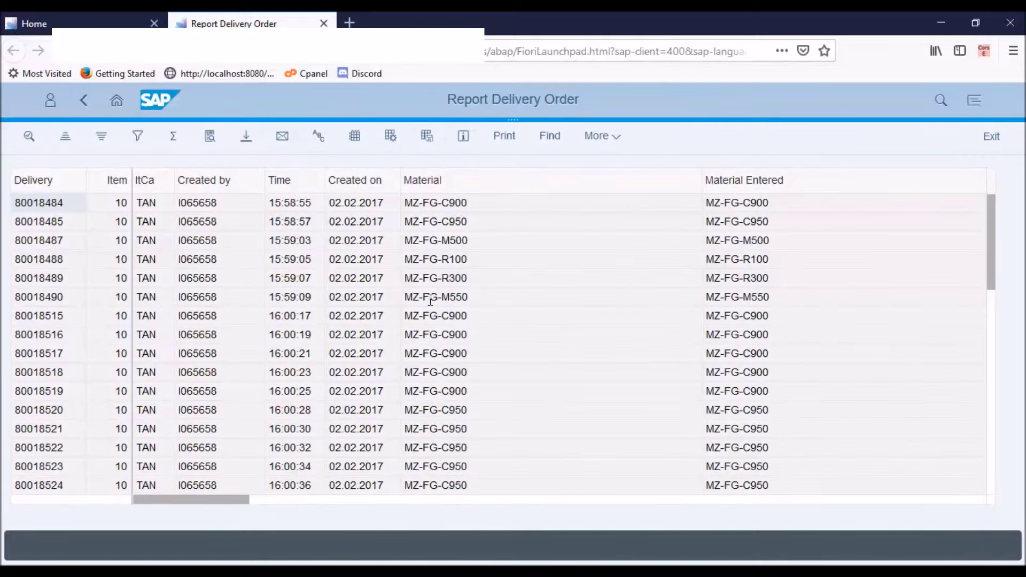
Copy the delivery number of the MZ-FG-M500 item timed 16:00:56 from the list and rerun the report for that delivery only.
{"action": "left_click_drag", "start_coordinate": [993, 256], "coordinate": [994, 362]}
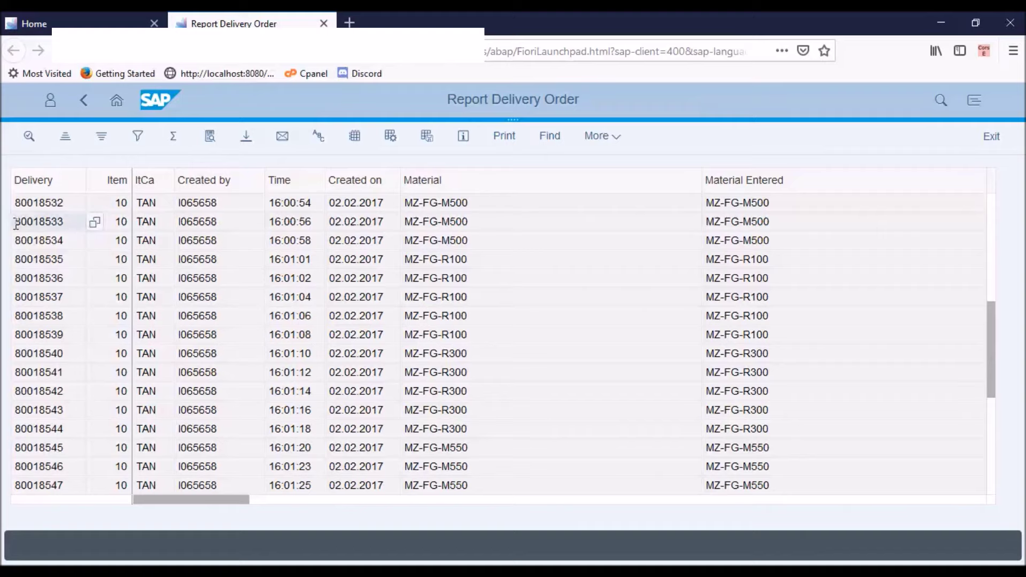
{"action": "left_click_drag", "start_coordinate": [15, 224], "coordinate": [64, 223]}
{"action": "key", "text": "ctrl+c"}
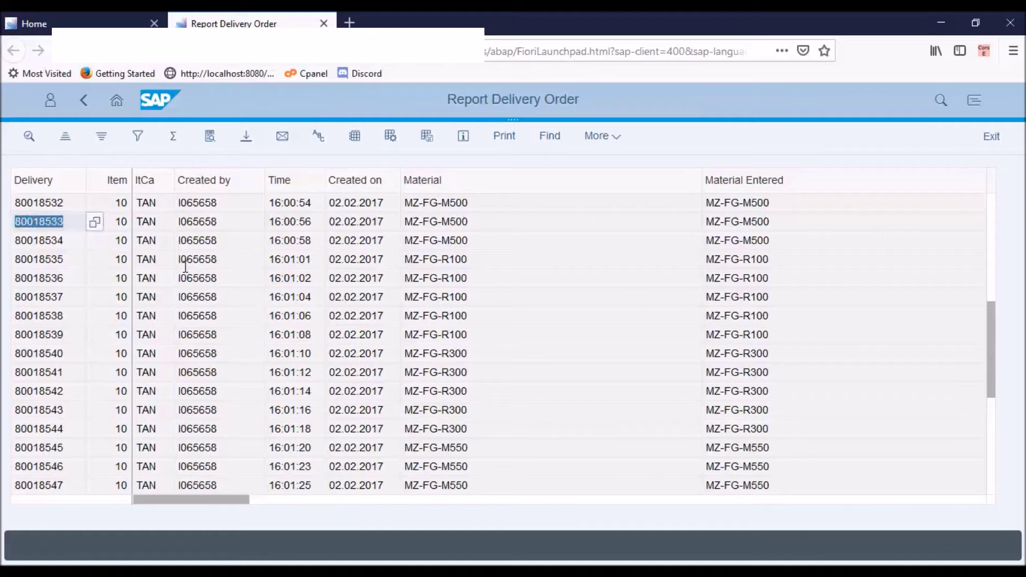
{"action": "left_click", "coordinate": [83, 100]}
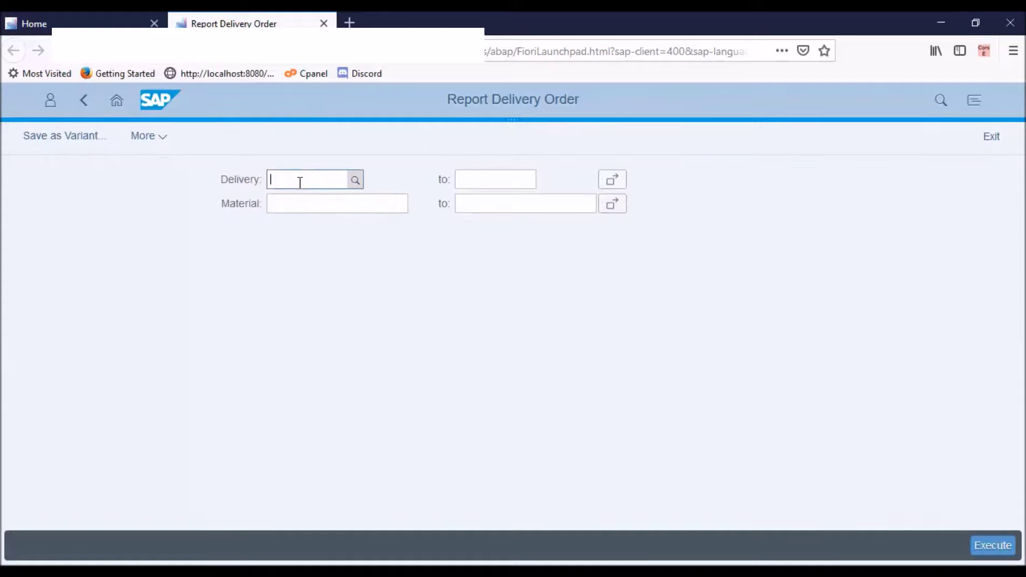
{"action": "key", "text": "ctrl+v"}
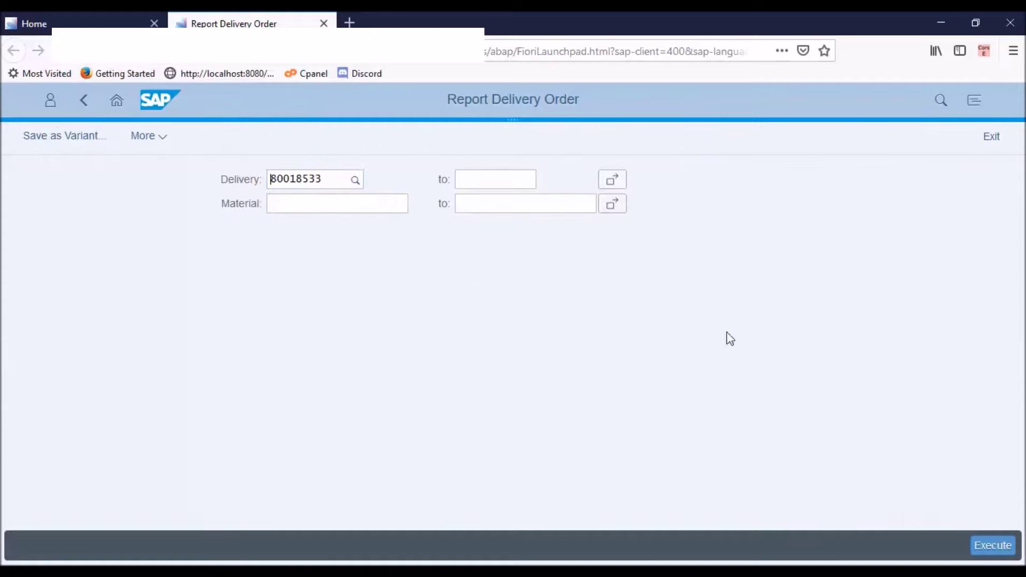
{"action": "left_click", "coordinate": [982, 547]}
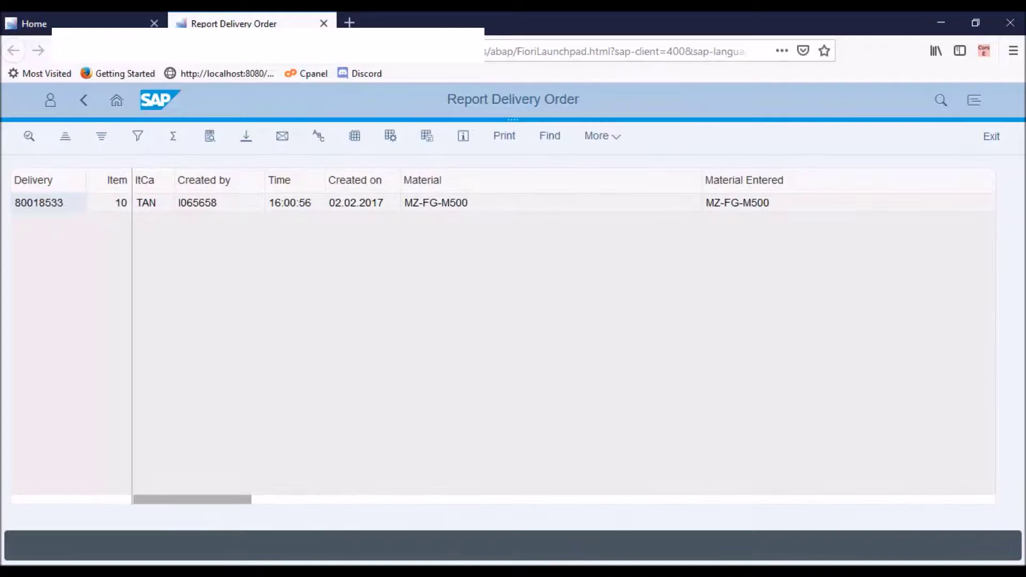
{"action": "left_click", "coordinate": [878, 572]}
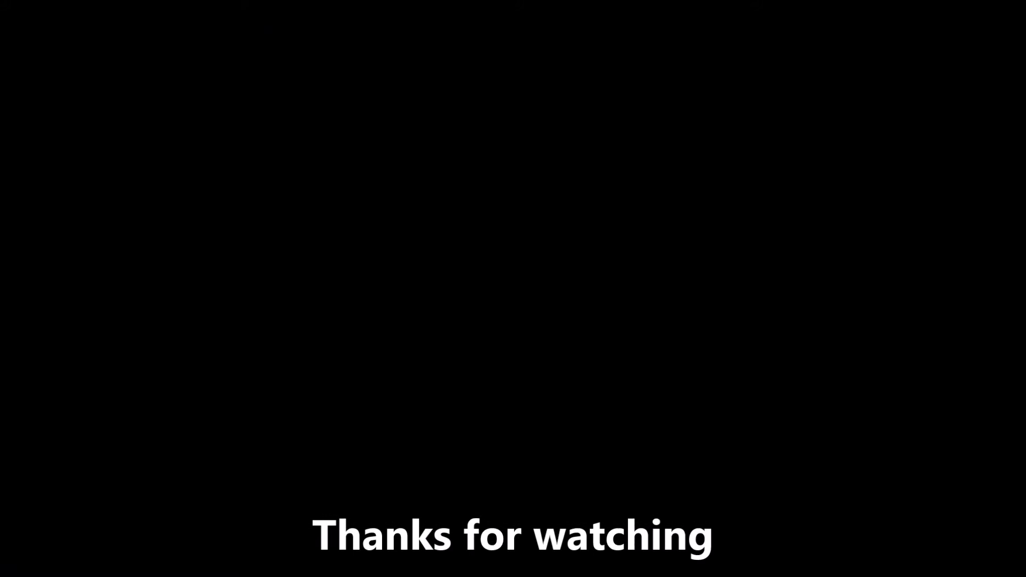